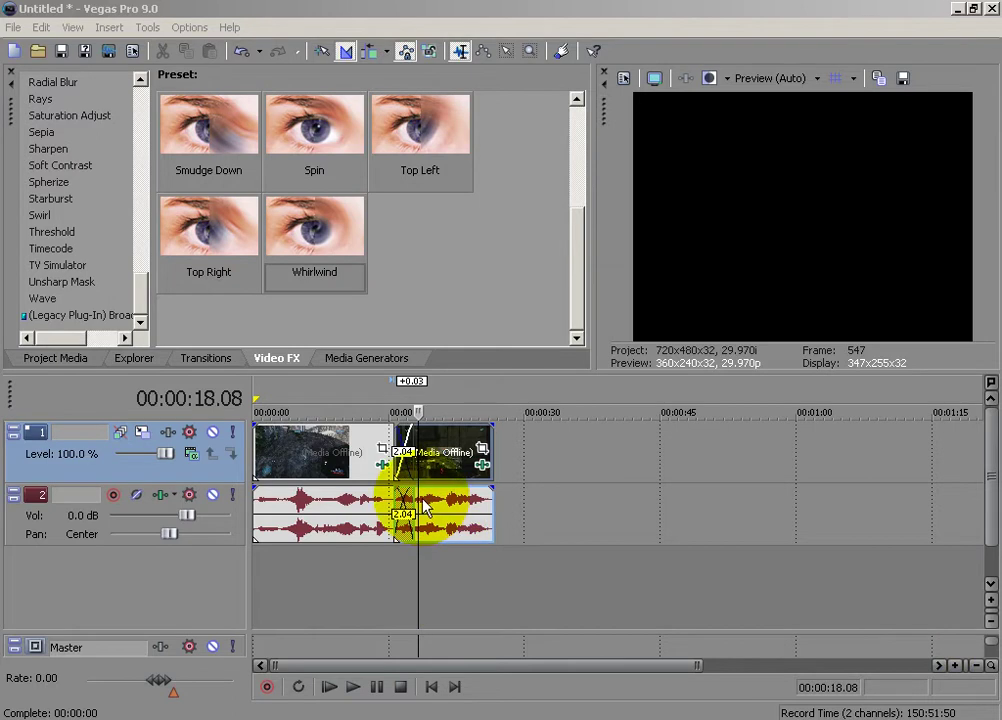
Examine the start of the crossfade between the two clips and browse the Video FX list for the NewBlue Spin Blur presets.
click(393, 460)
click(393, 460)
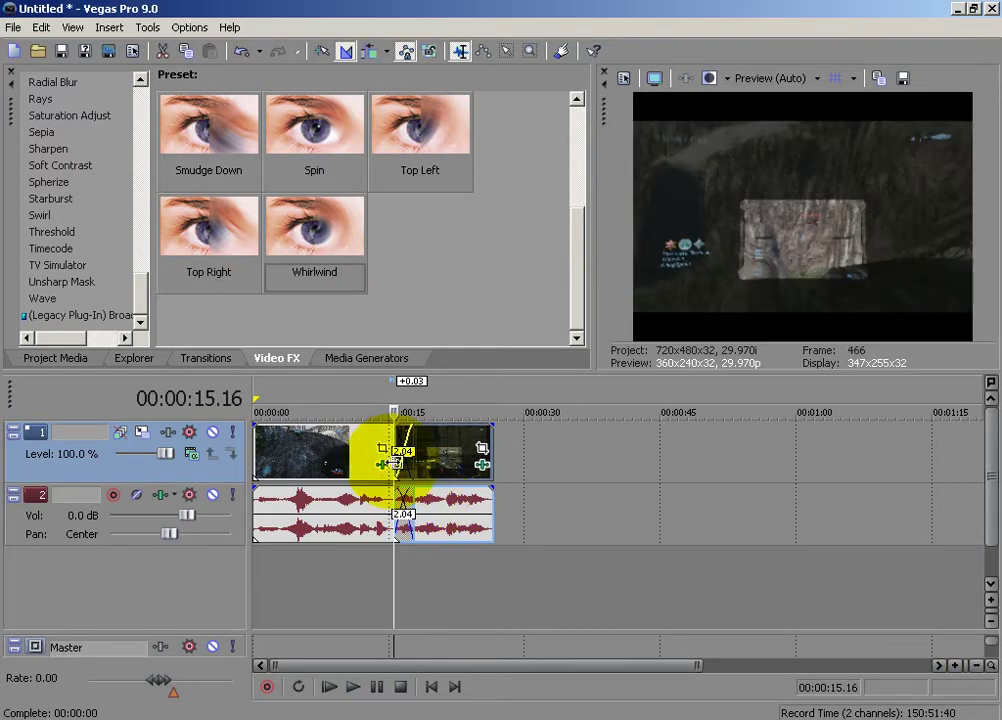
scroll(105, 280, up, 6)
click(107, 266)
scroll(75, 170, up, 4)
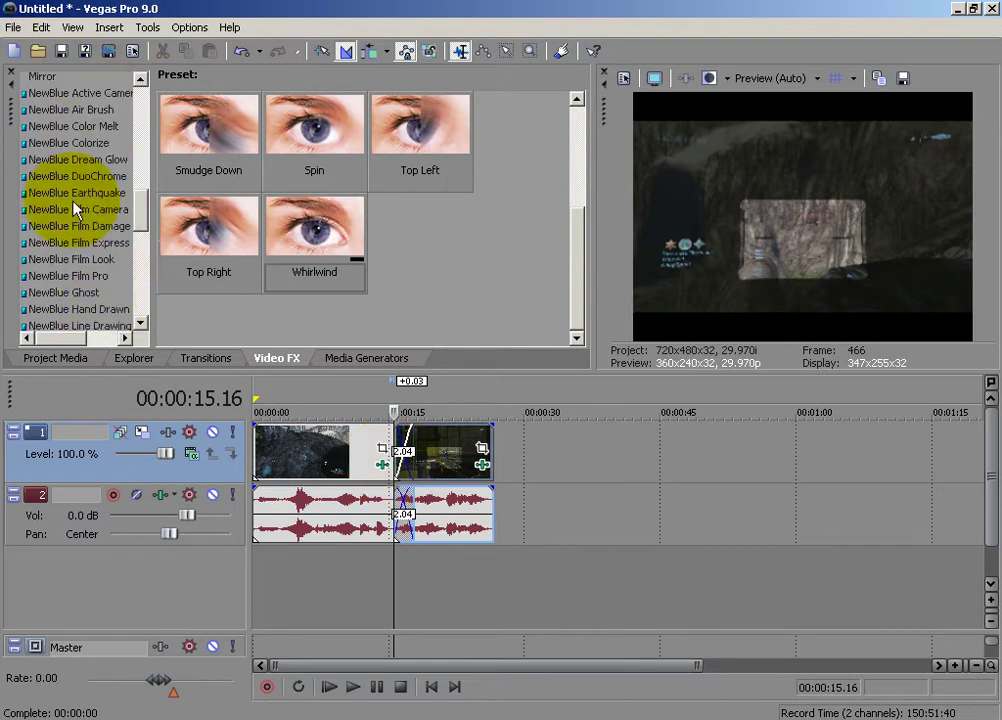
click(61, 95)
scroll(56, 245, down, 4)
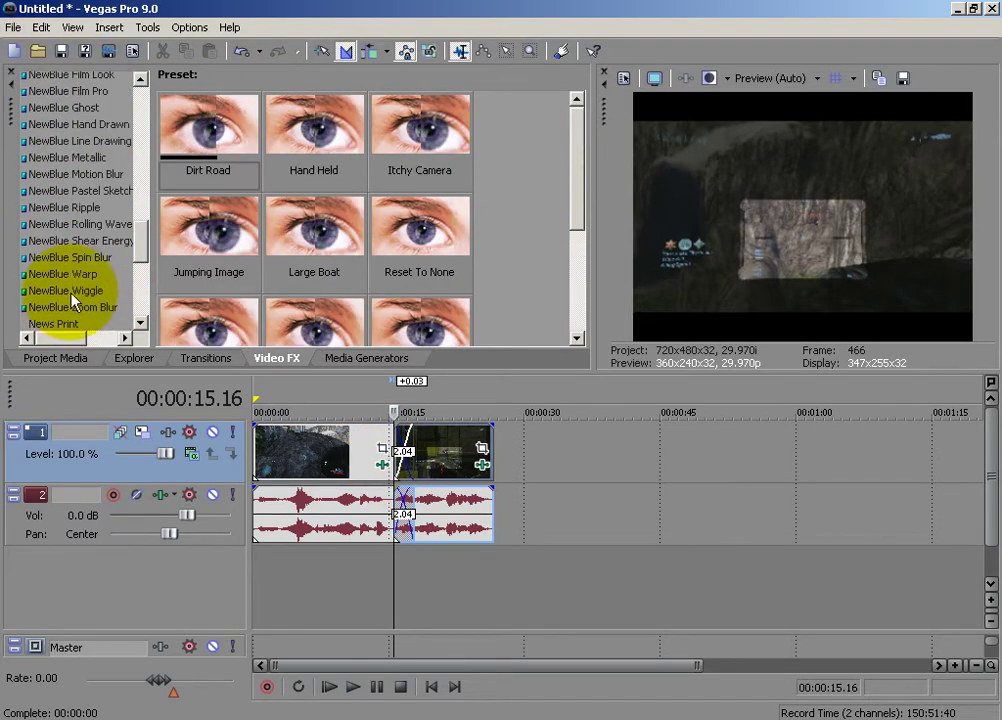
click(73, 291)
click(72, 258)
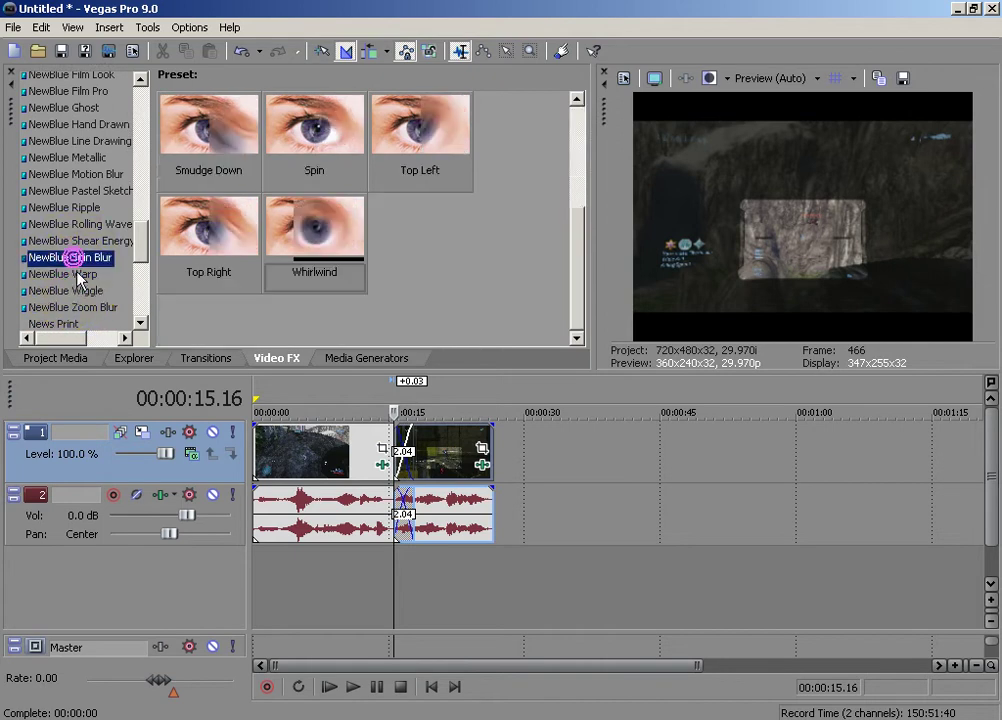
click(543, 281)
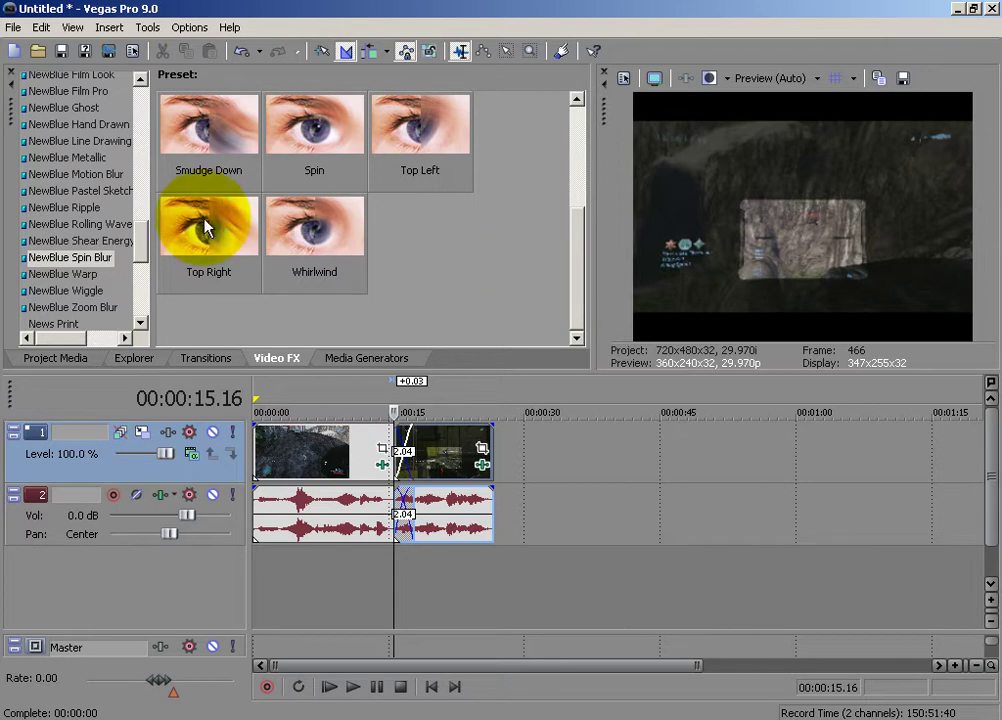
Compare the NewBlue Metallic, Zoom Blur and Spin Blur effect presets, then view the start of the crossfade between the clips.
click(48, 158)
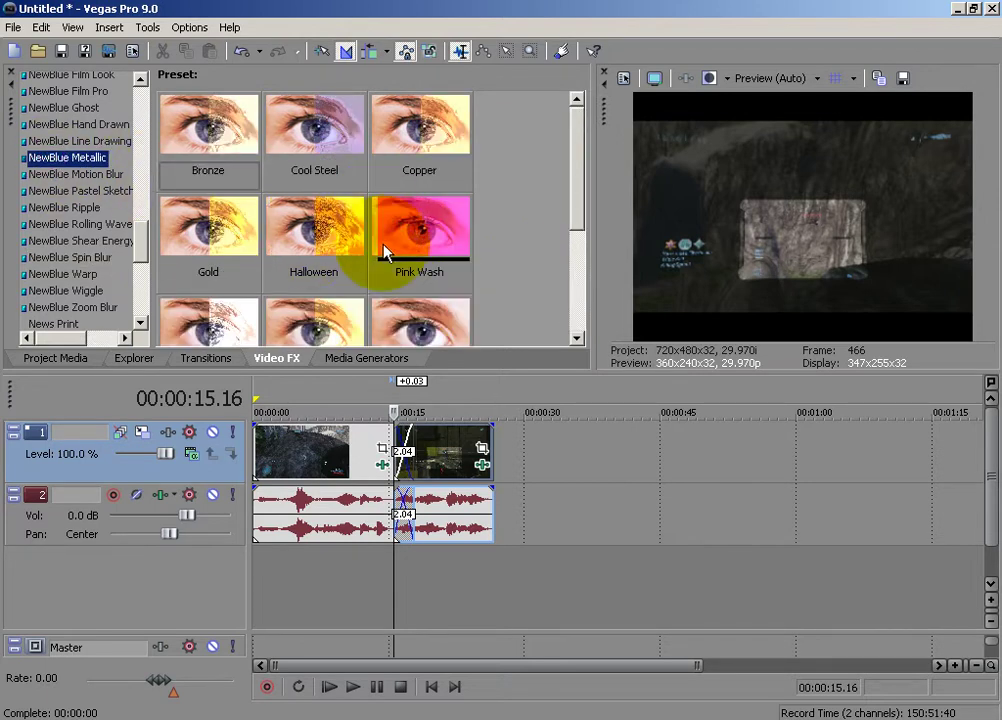
click(60, 107)
click(72, 290)
click(72, 307)
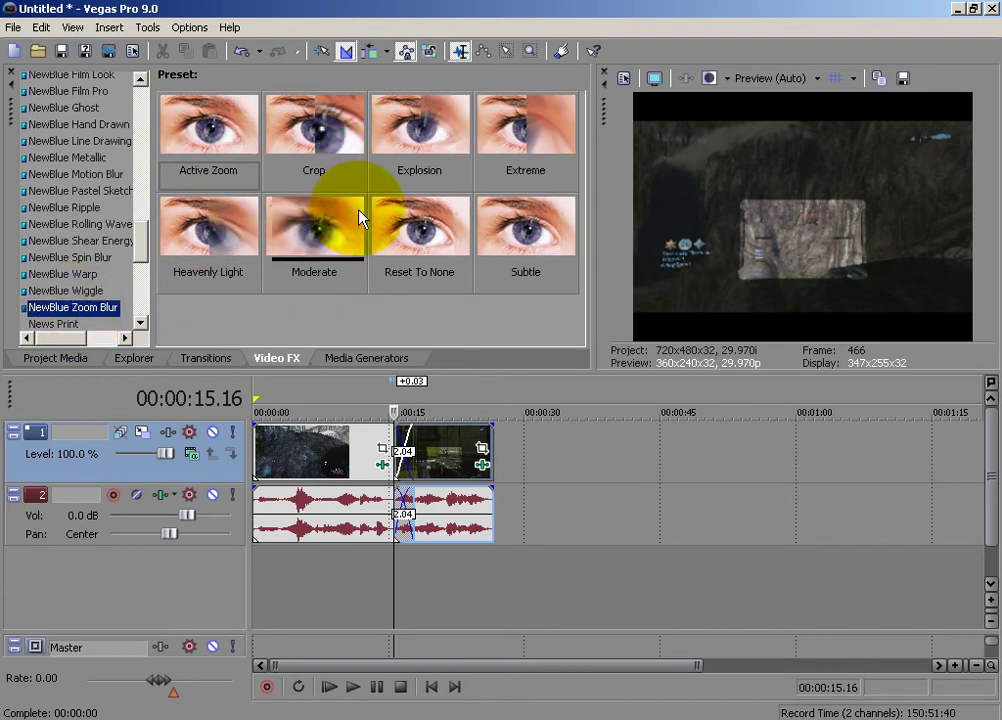
click(70, 241)
click(70, 257)
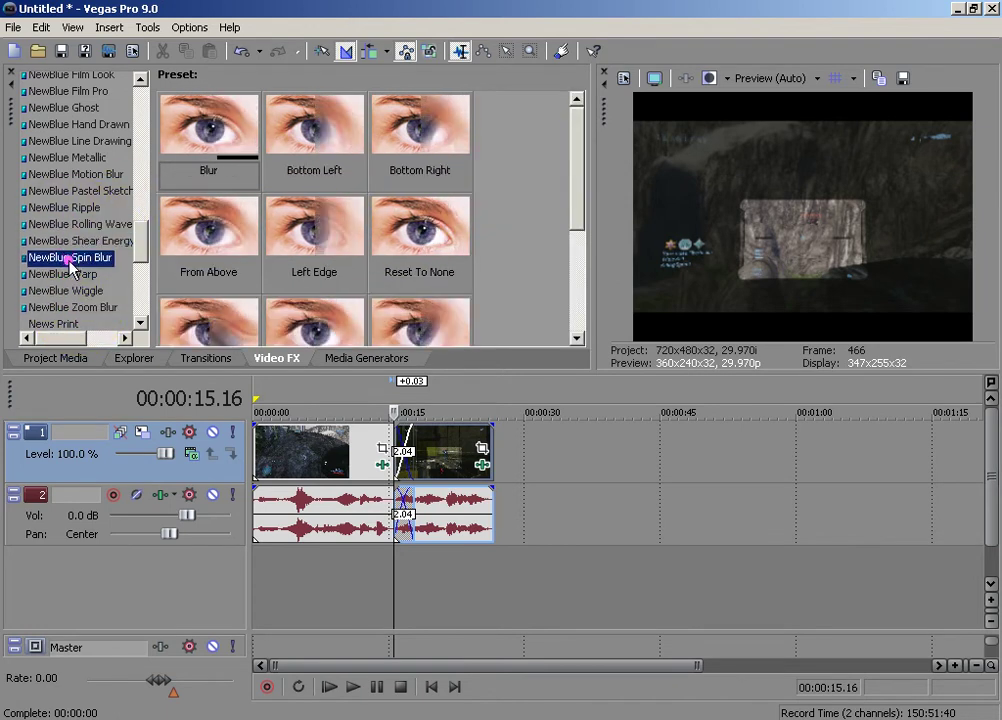
scroll(470, 245, down, 3)
click(478, 247)
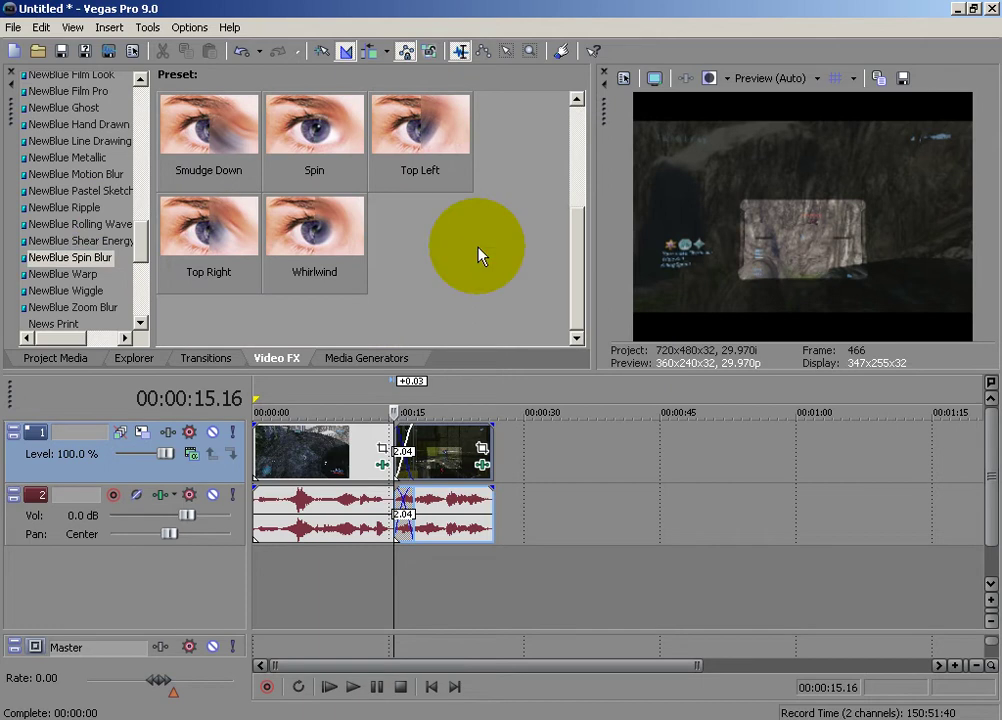
click(398, 425)
click(397, 437)
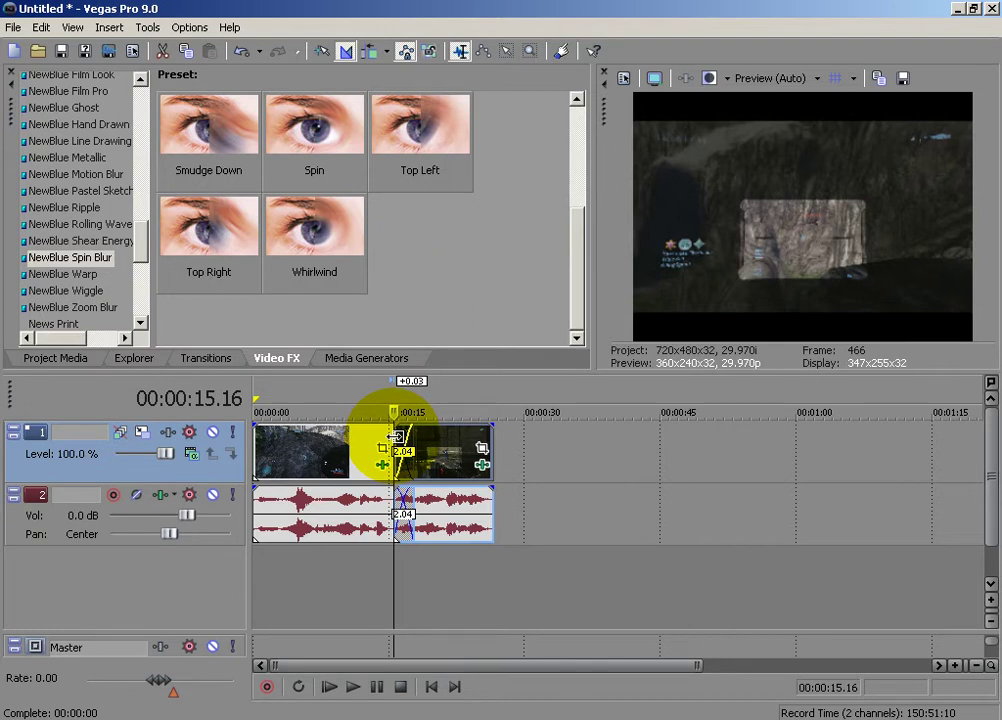
Set the project video template to HDV 720-30p (1280x720, 29.970 fps).
click(624, 77)
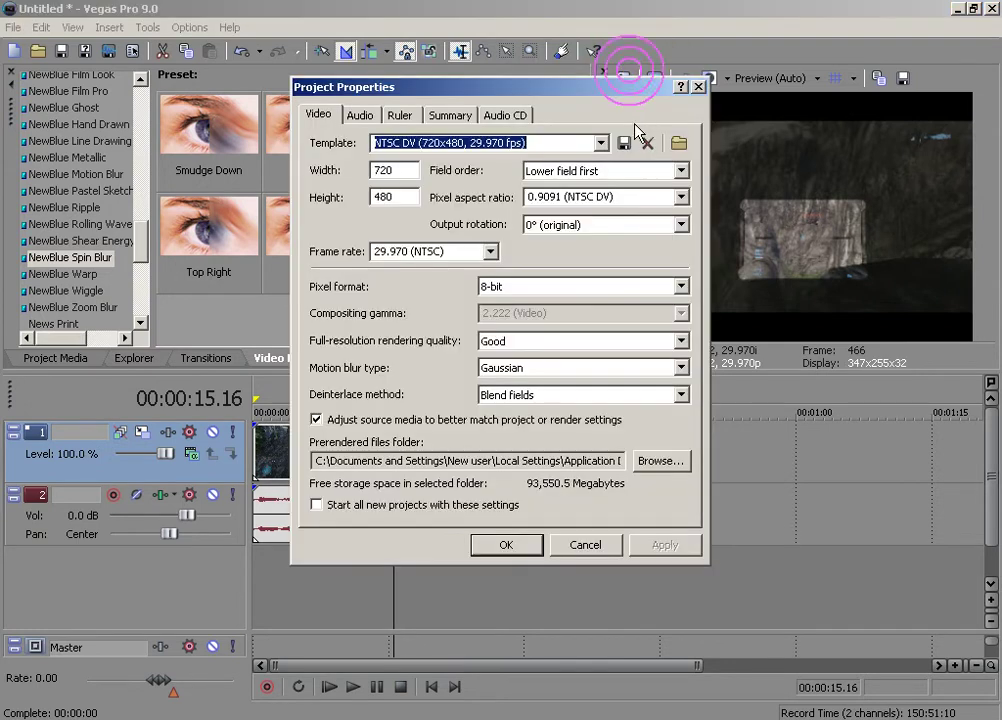
click(604, 143)
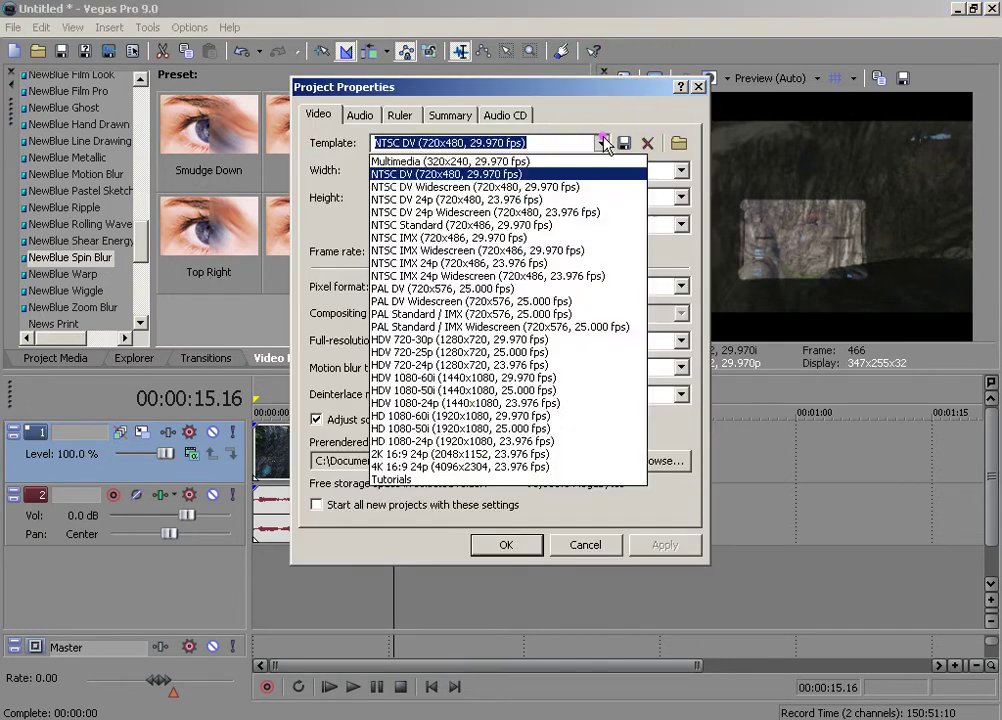
click(440, 339)
click(669, 543)
click(506, 544)
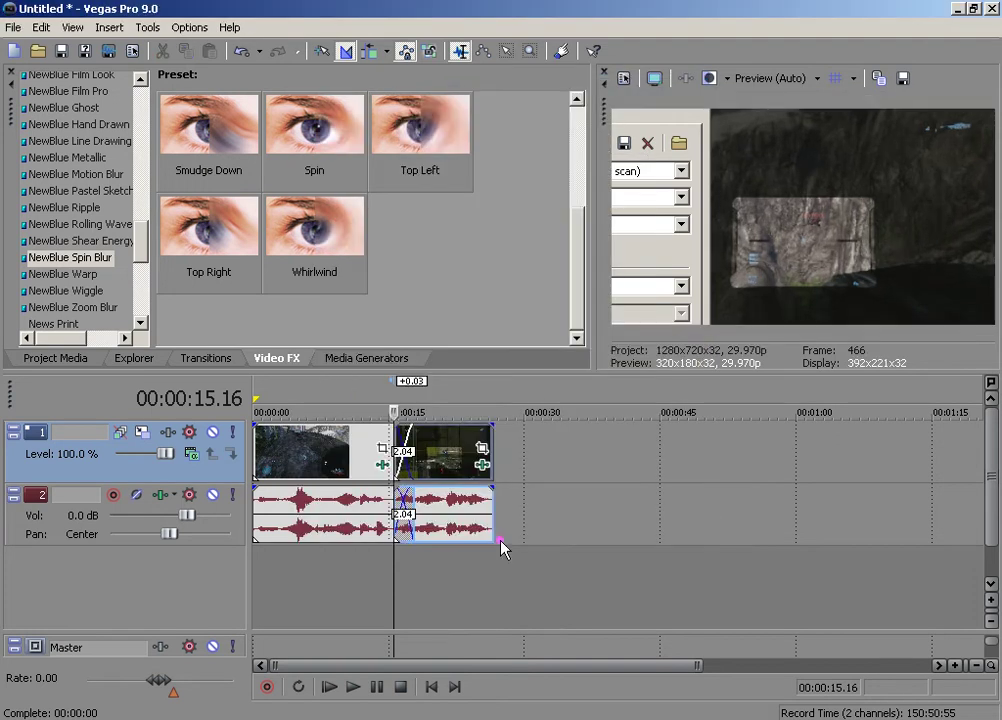
Examine the end of the crossfade and browse the Light Rays and Linear Blur effect presets.
click(353, 432)
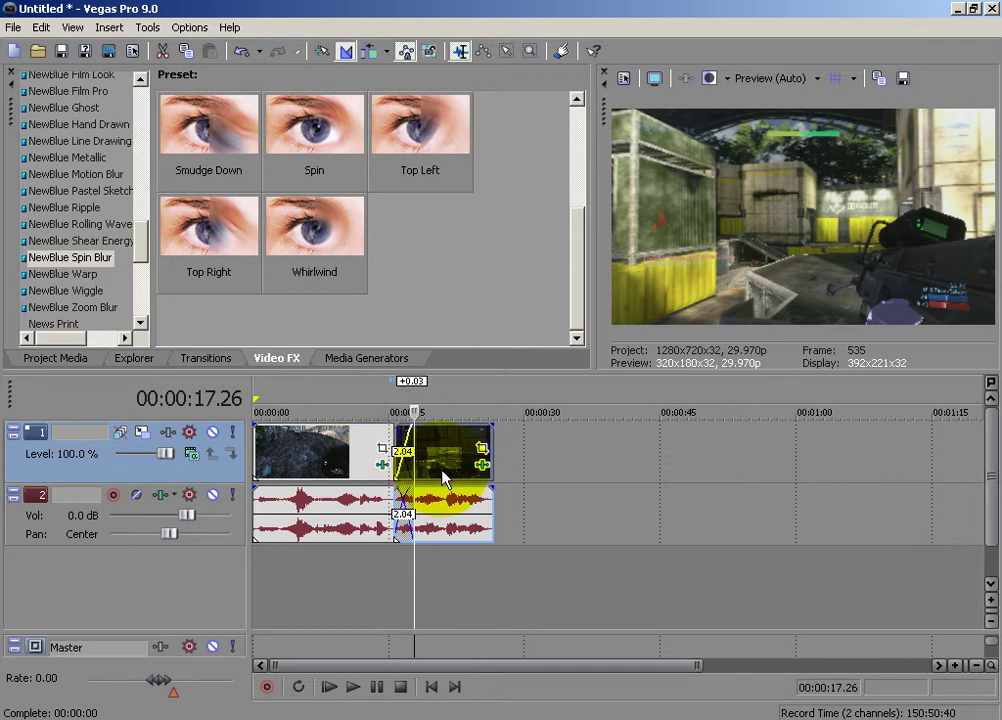
click(60, 141)
scroll(52, 150, up, 4)
scroll(52, 150, up, 3)
click(44, 138)
click(52, 154)
click(46, 138)
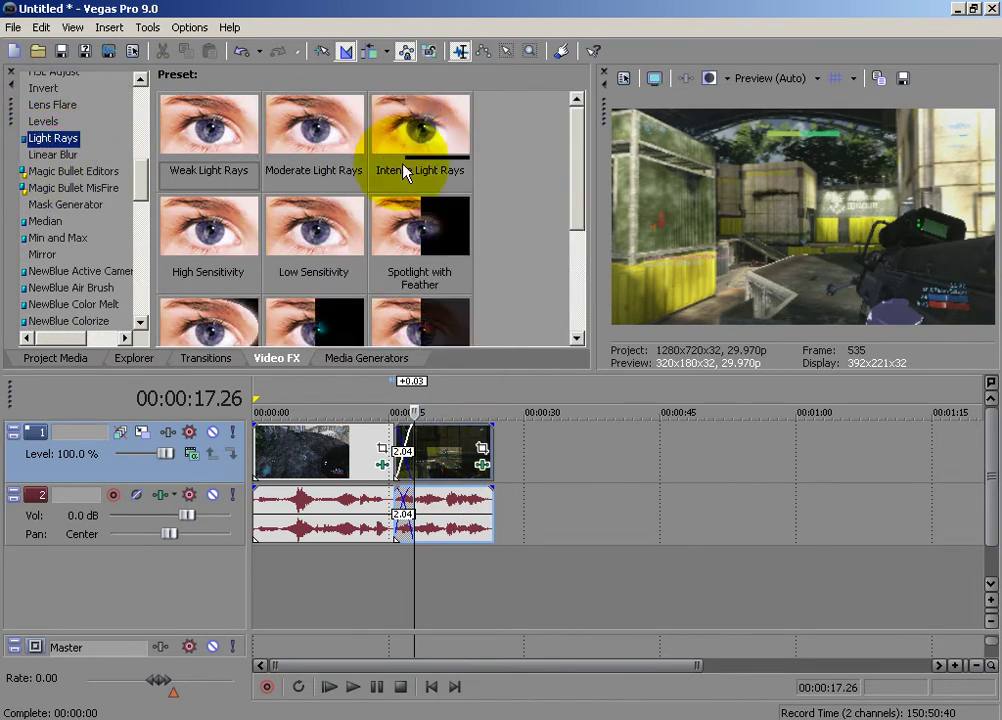
scroll(30, 145, up, 1)
click(40, 133)
click(52, 117)
click(52, 216)
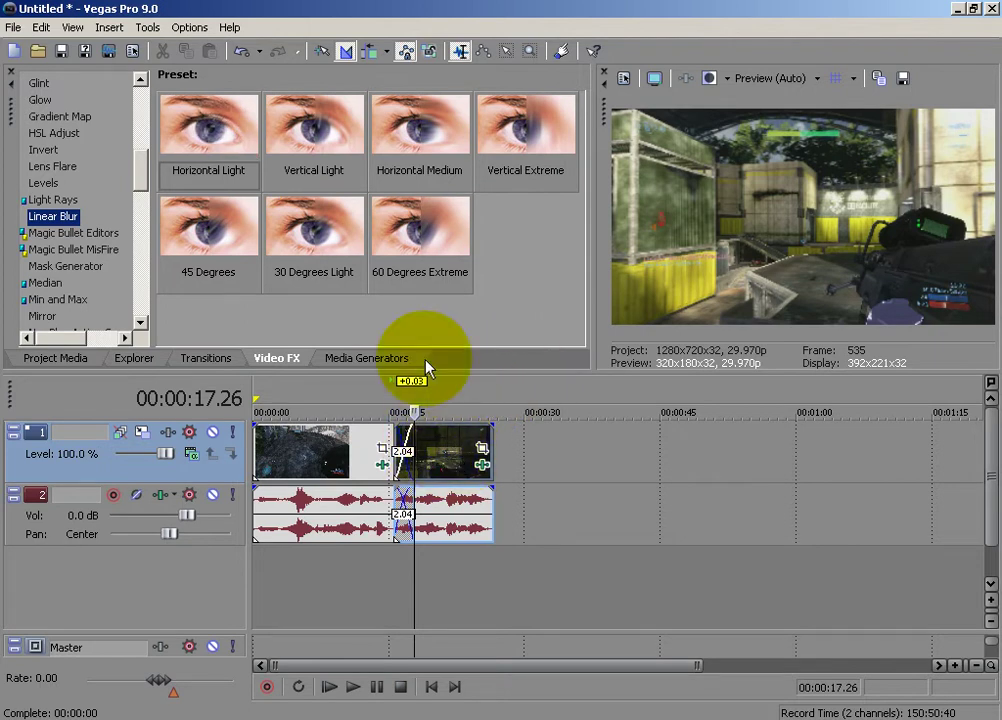
Undo the project's edits back through the Move Events action and check the crossfade between the two clips.
click(259, 52)
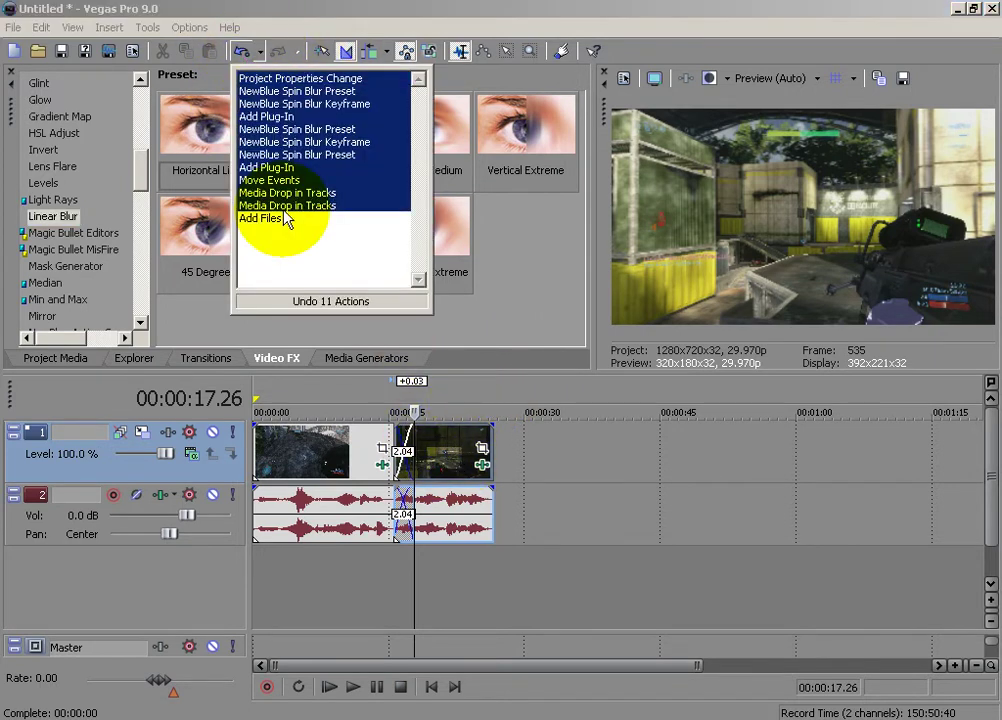
click(282, 180)
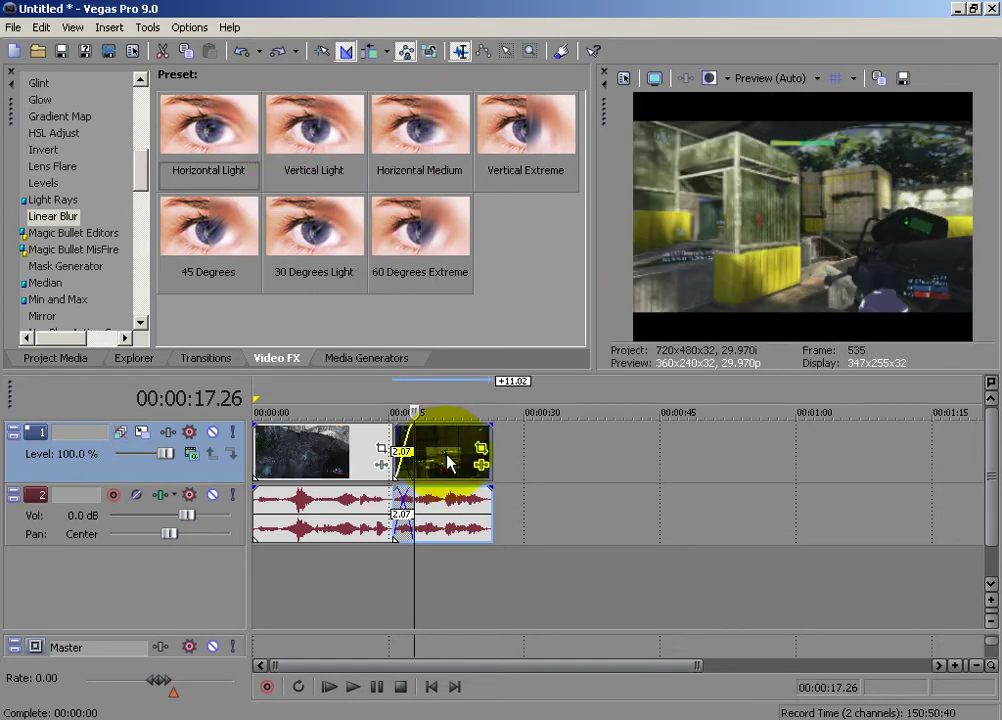
key(Left)
key(Left)
key(Left)
key(Left)
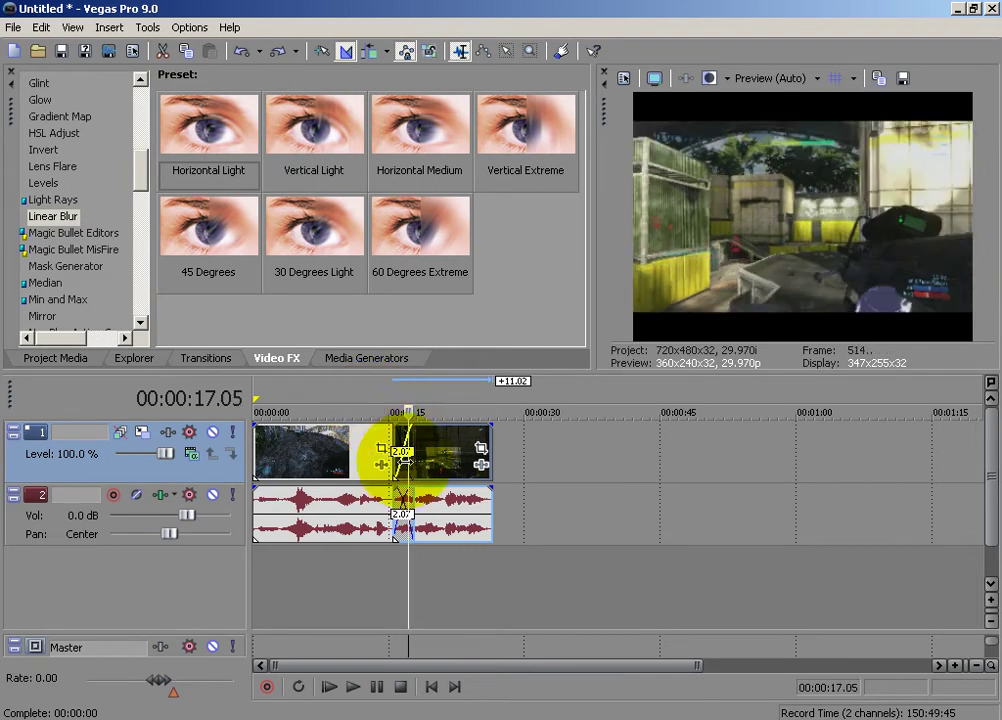
click(405, 450)
Apply the HDV 720-30p (1280x720, 29.970 fps) template in the project's video properties.
click(625, 79)
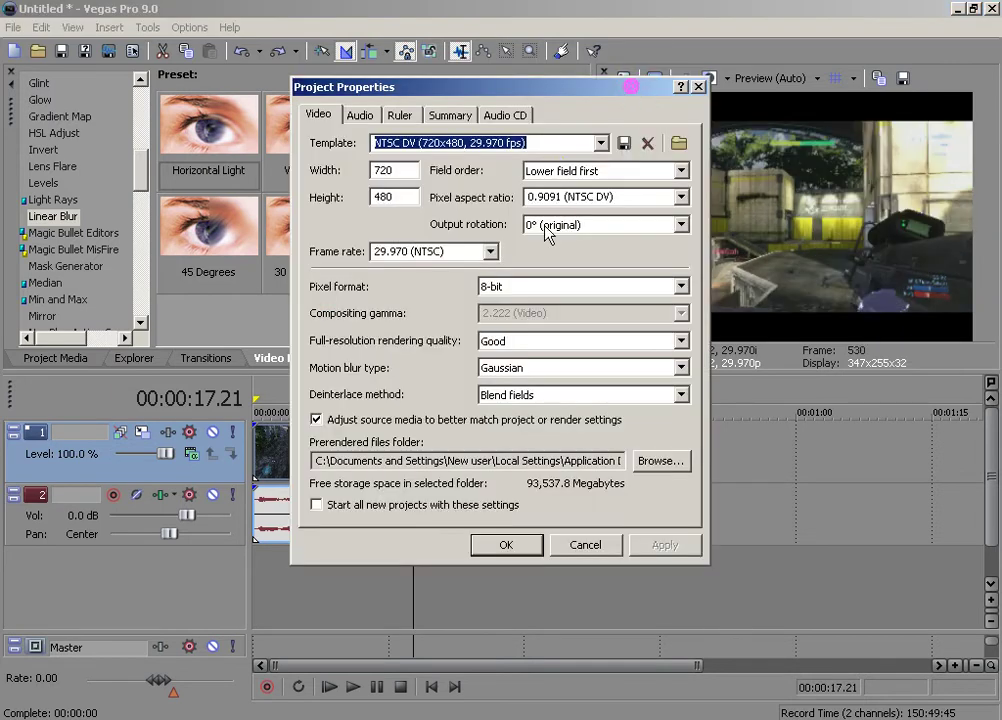
click(603, 144)
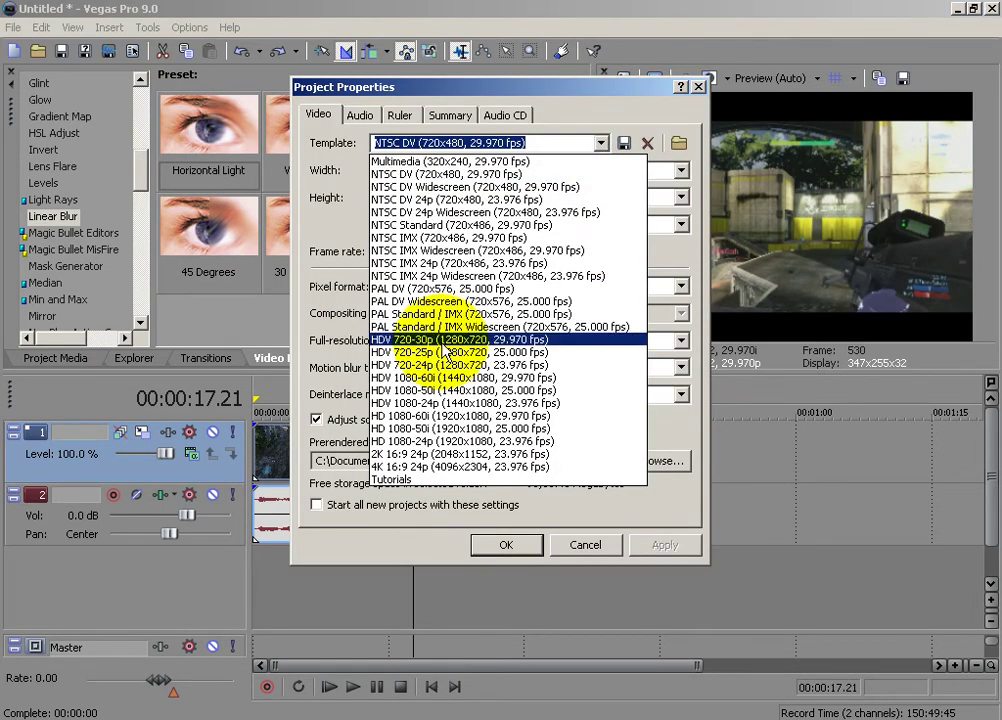
click(447, 340)
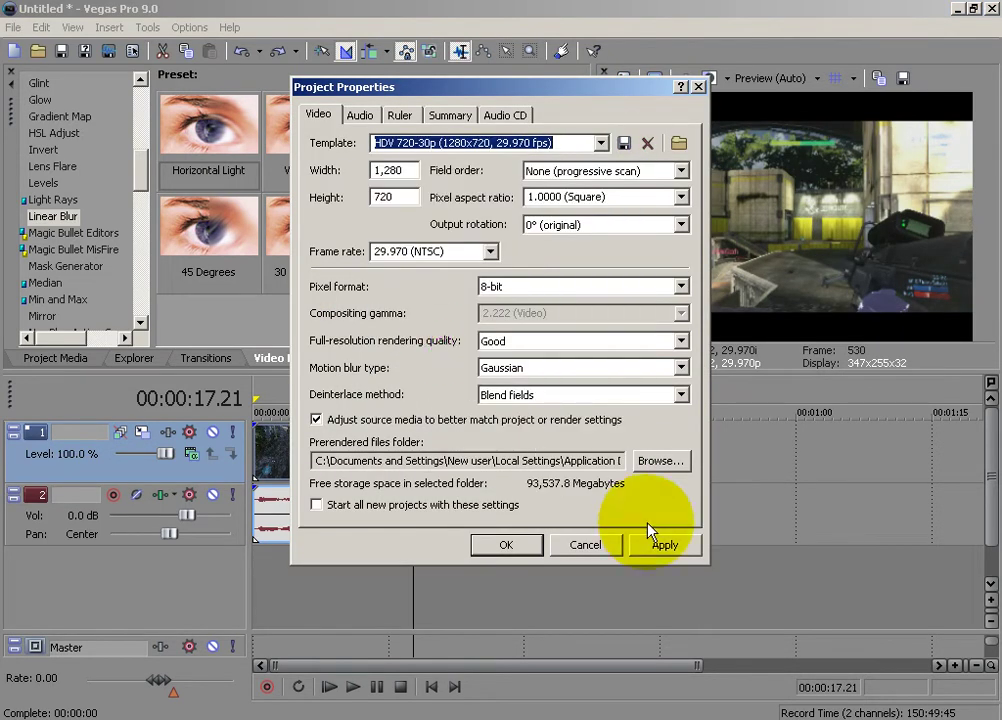
click(648, 540)
click(514, 544)
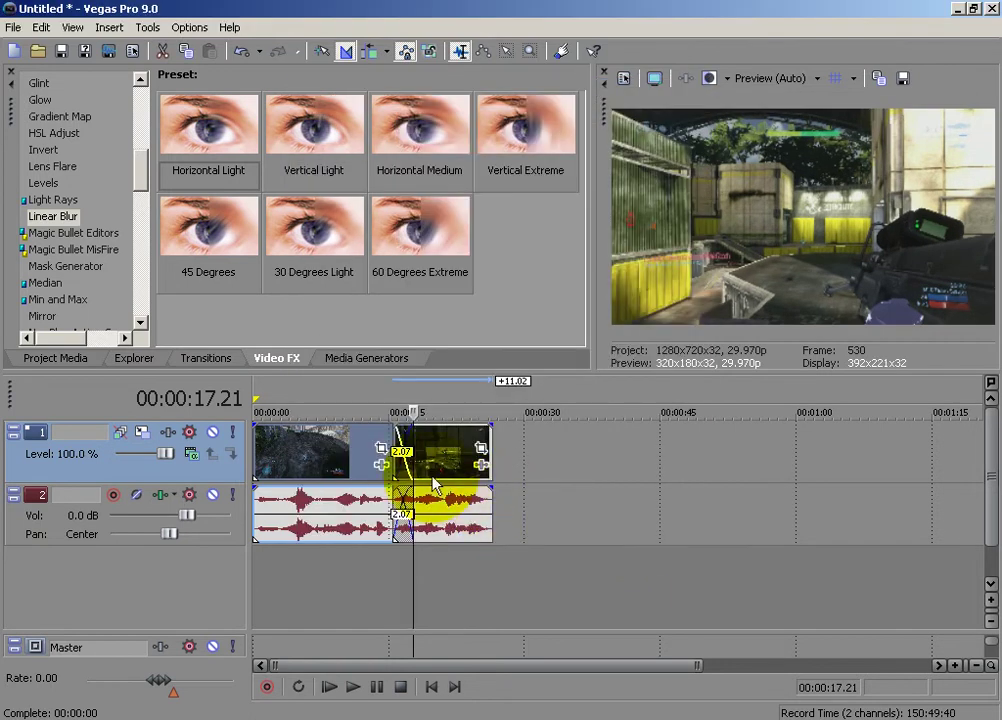
Place the playhead at the start of the crossfade and apply the NewBlue Spin Blur Whirlwind preset to the first clip.
click(394, 420)
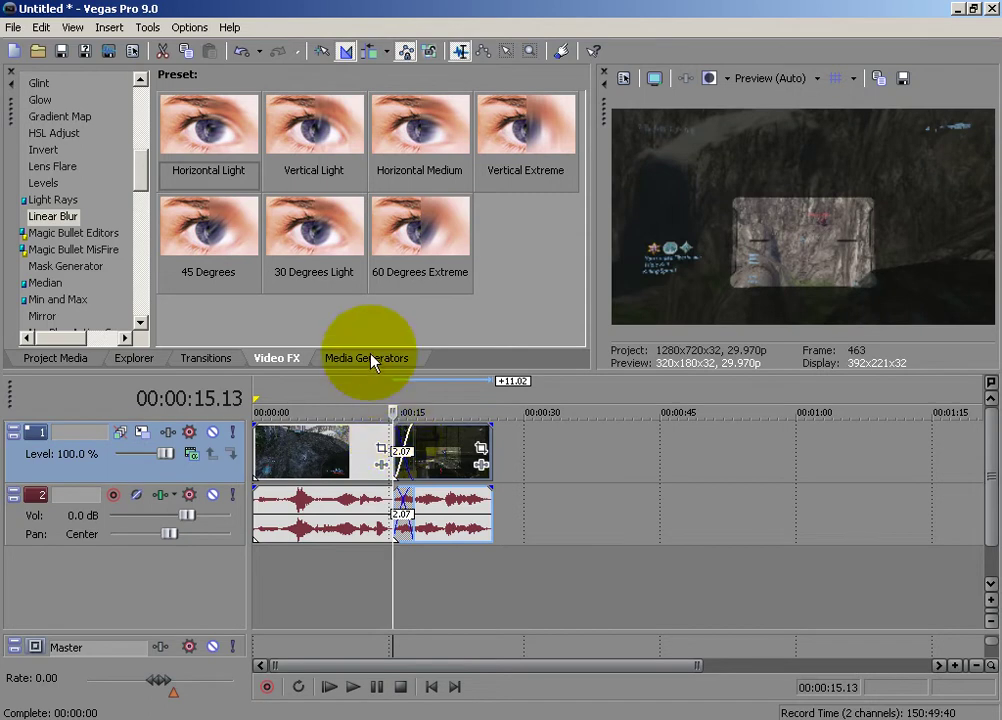
scroll(80, 268, down, 8)
scroll(83, 270, down, 3)
click(75, 206)
click(83, 189)
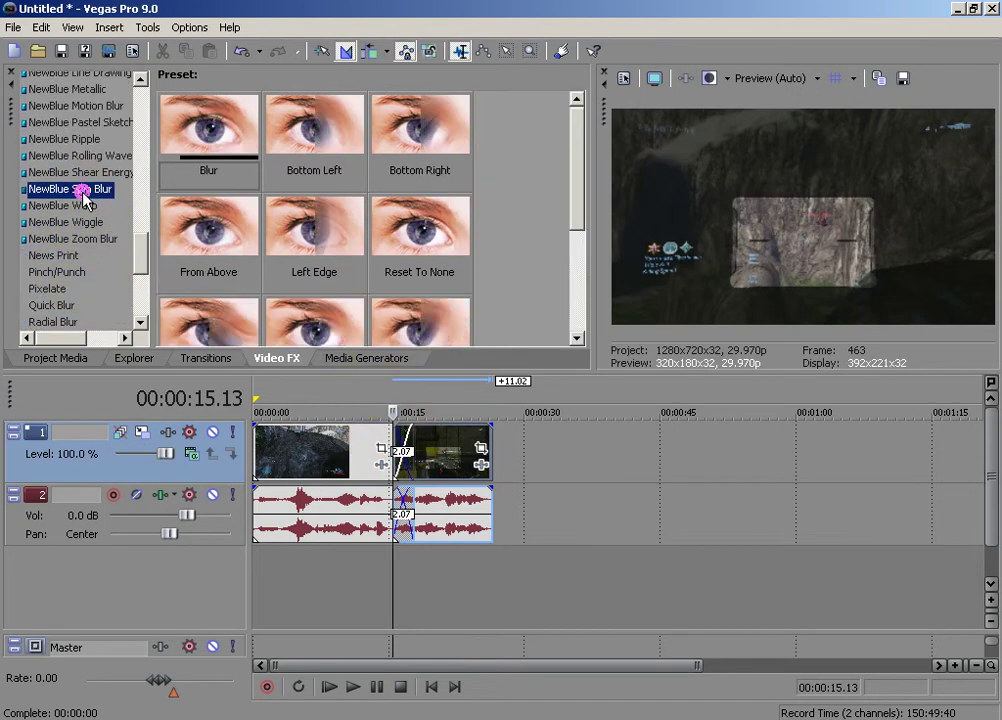
scroll(503, 264, down, 3)
drag(283, 220, 360, 462)
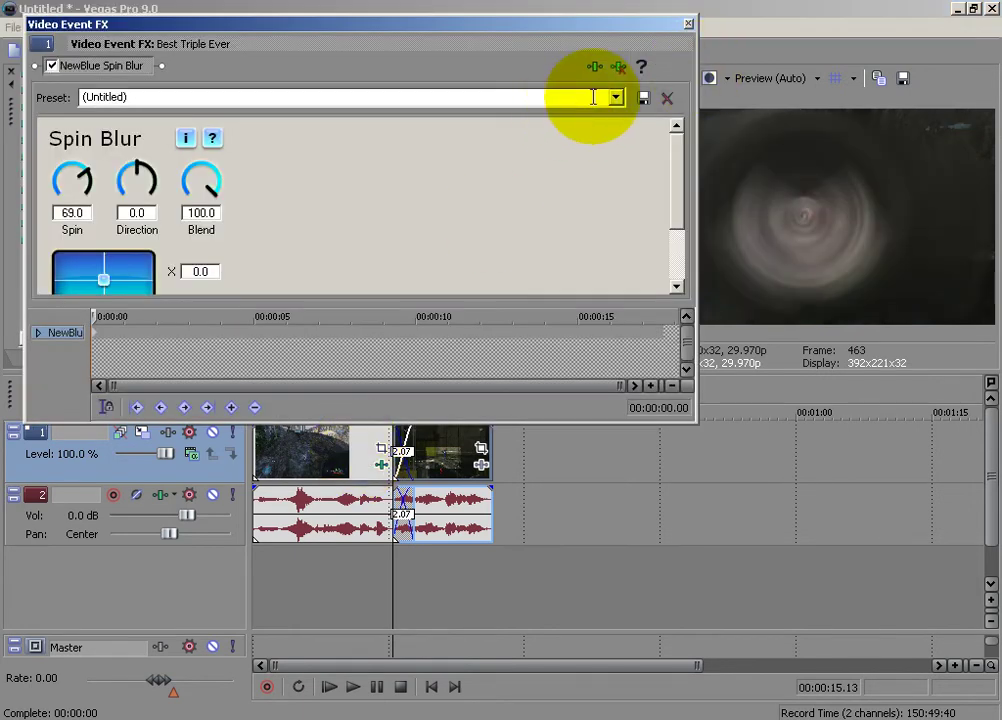
Set the first clip's Spin Blur preset to Reset To None and add an effect keyframe at 00:00:15.06.
click(612, 97)
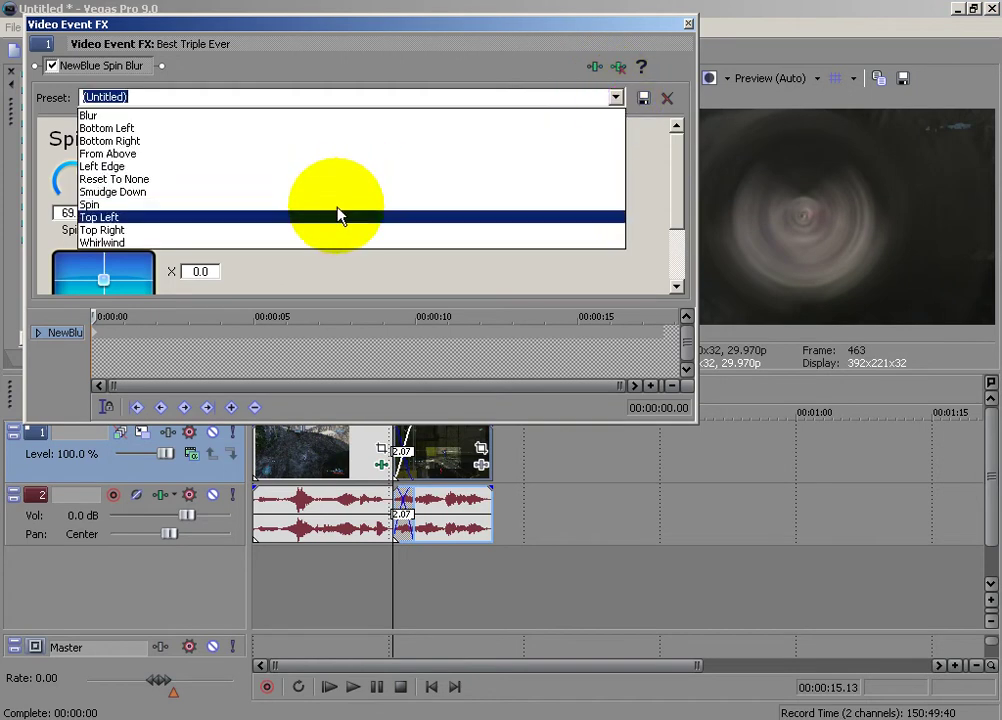
click(285, 180)
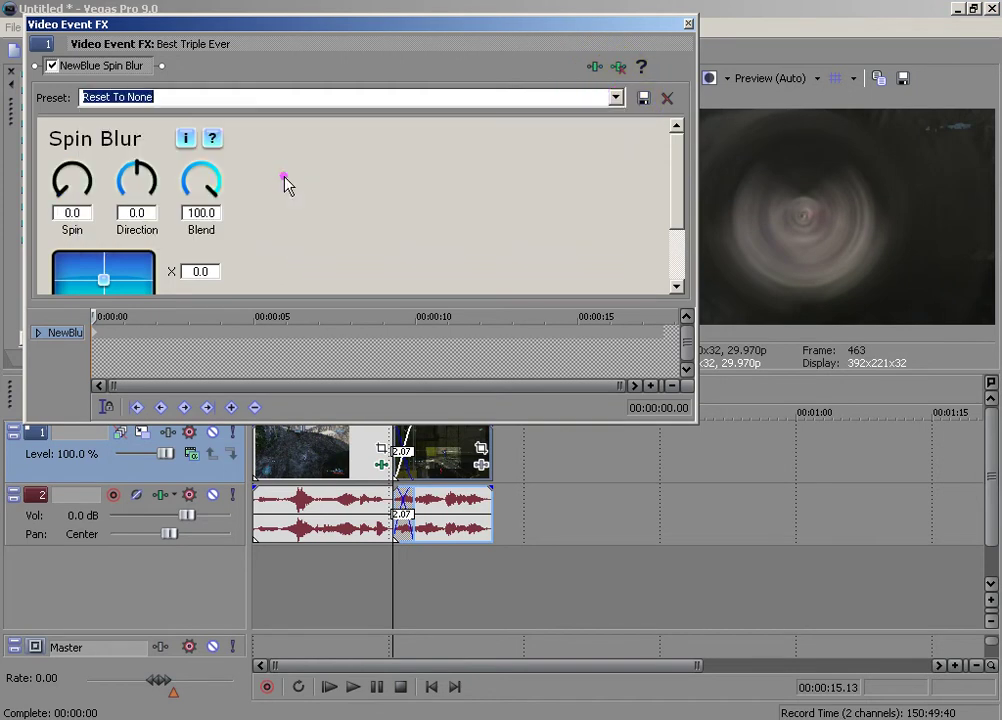
click(577, 339)
key(Right)
key(Right)
key(Right)
key(Right)
key(Right)
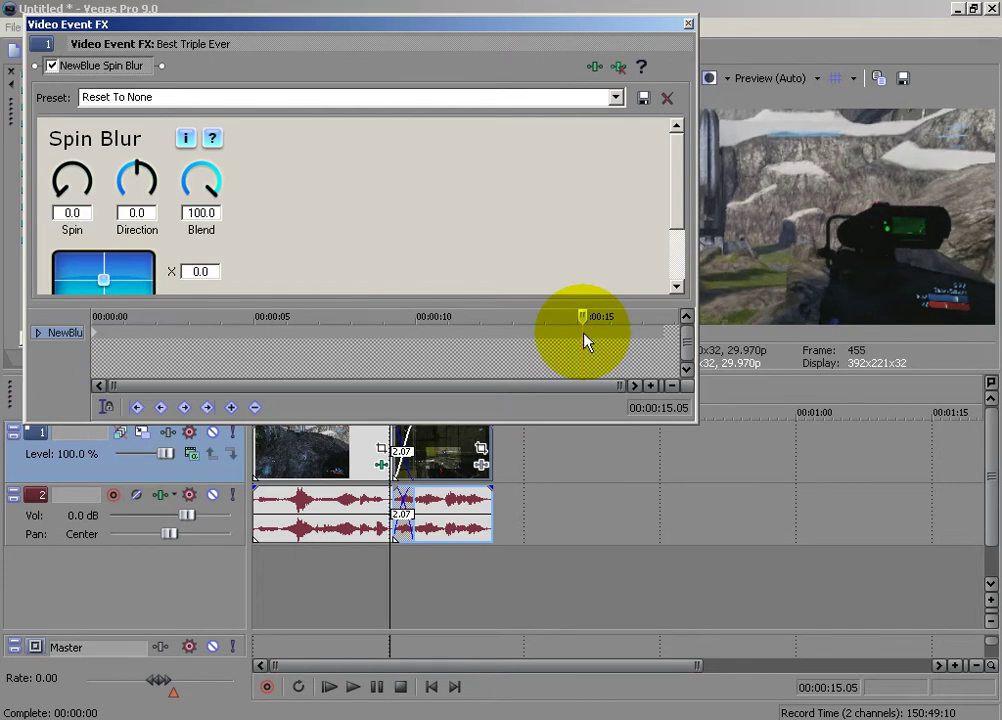
key(Right)
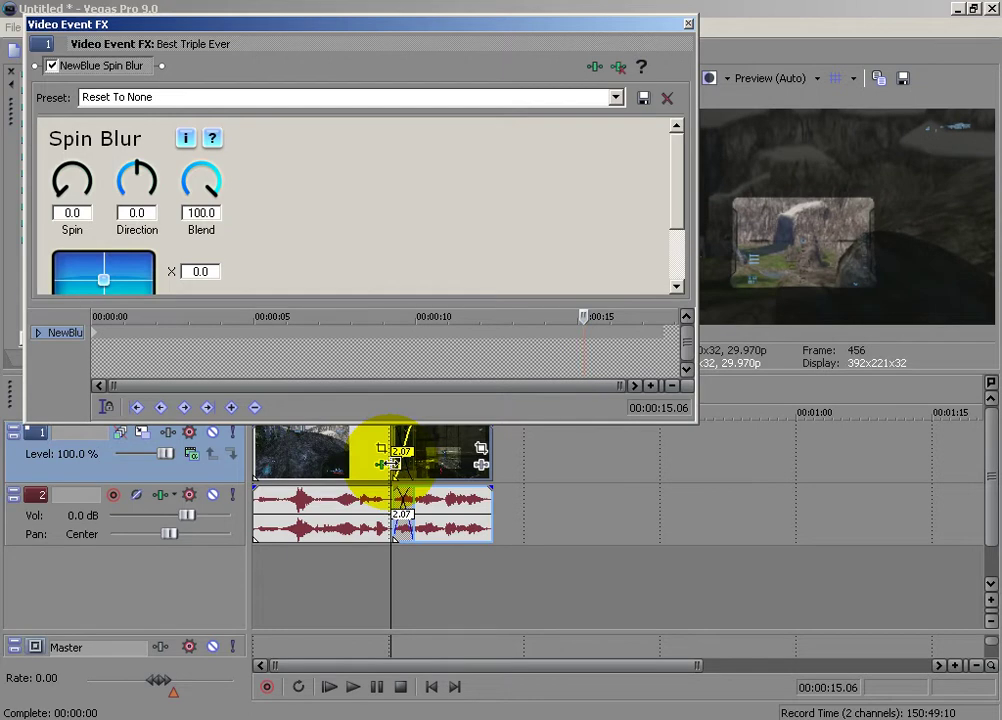
click(232, 408)
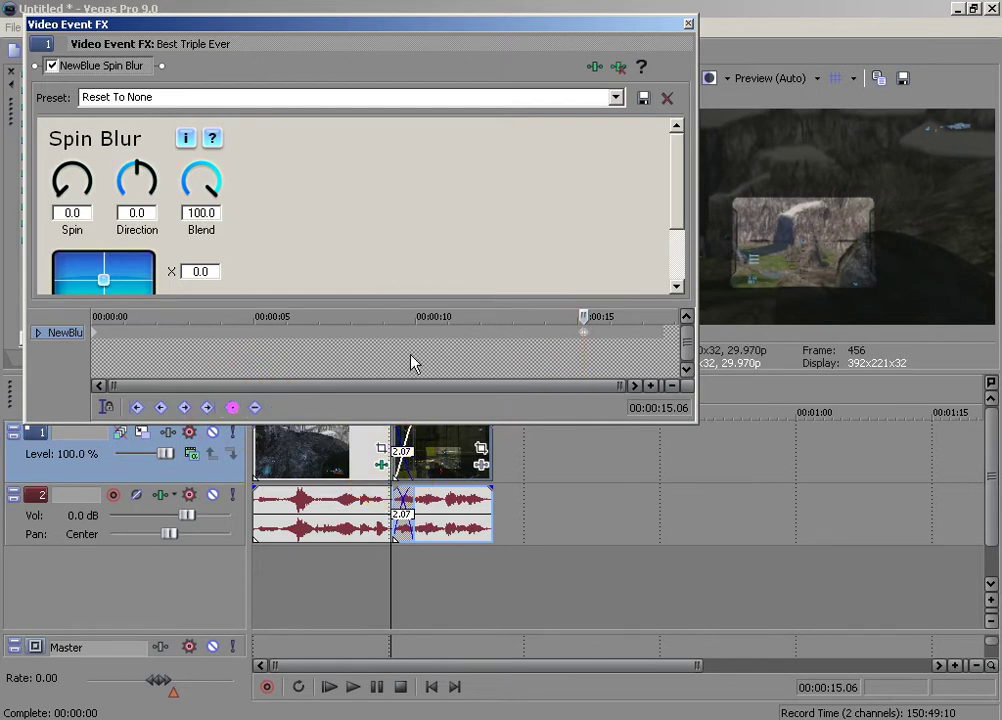
Add a Whirlwind preset keyframe to the first clip's Spin Blur at 00:00:16.18.
click(660, 334)
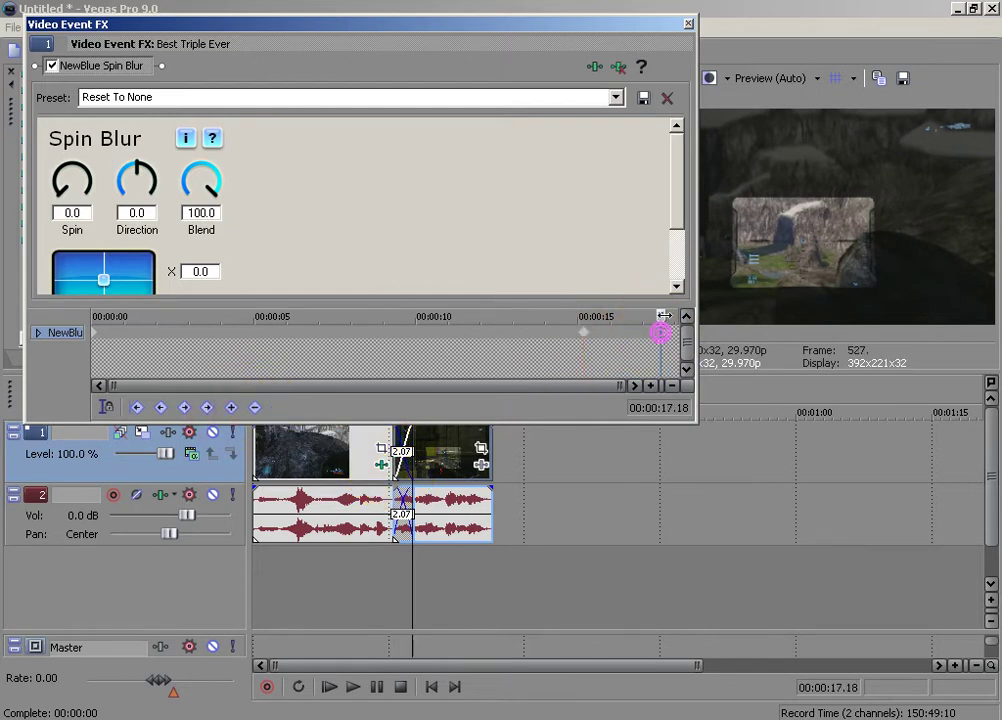
drag(661, 314, 641, 316)
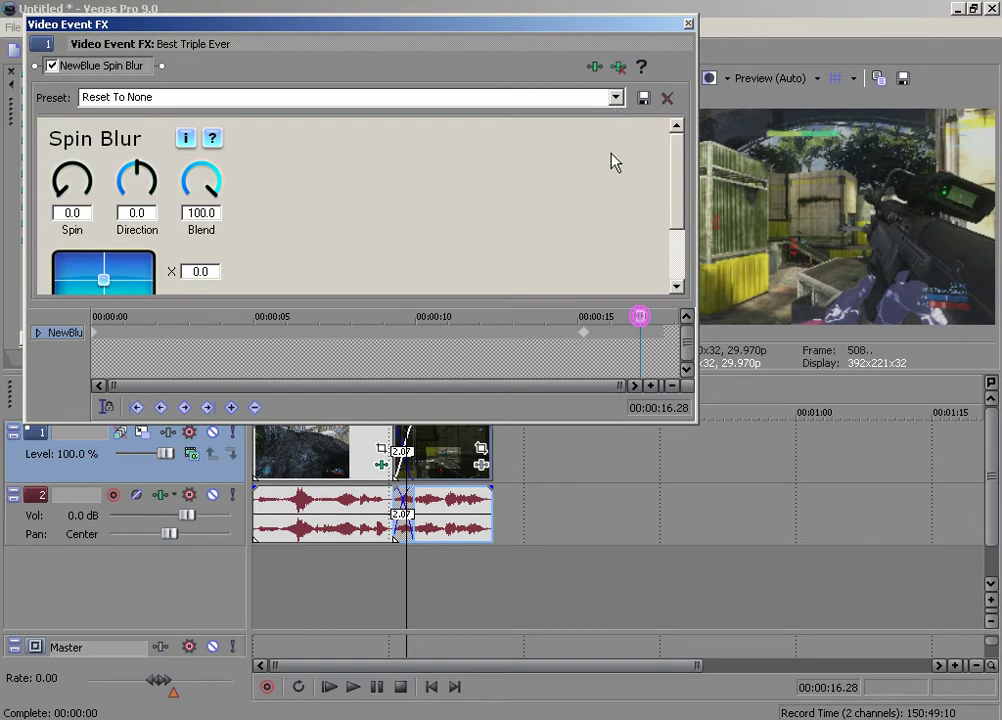
click(631, 312)
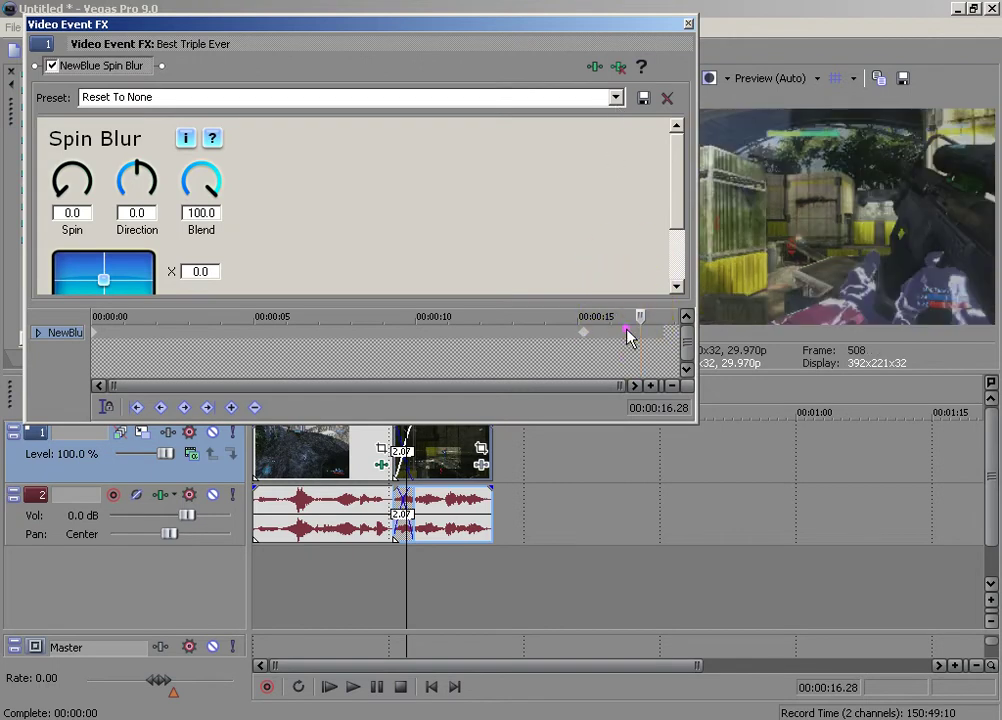
click(627, 333)
click(629, 334)
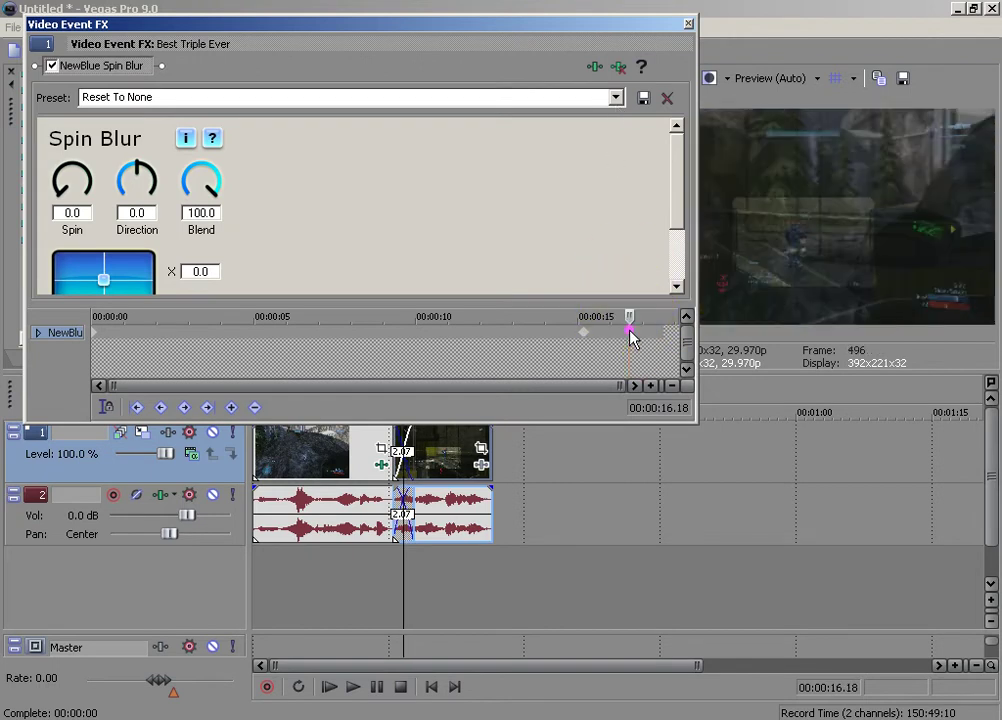
click(616, 97)
drag(427, 167, 304, 248)
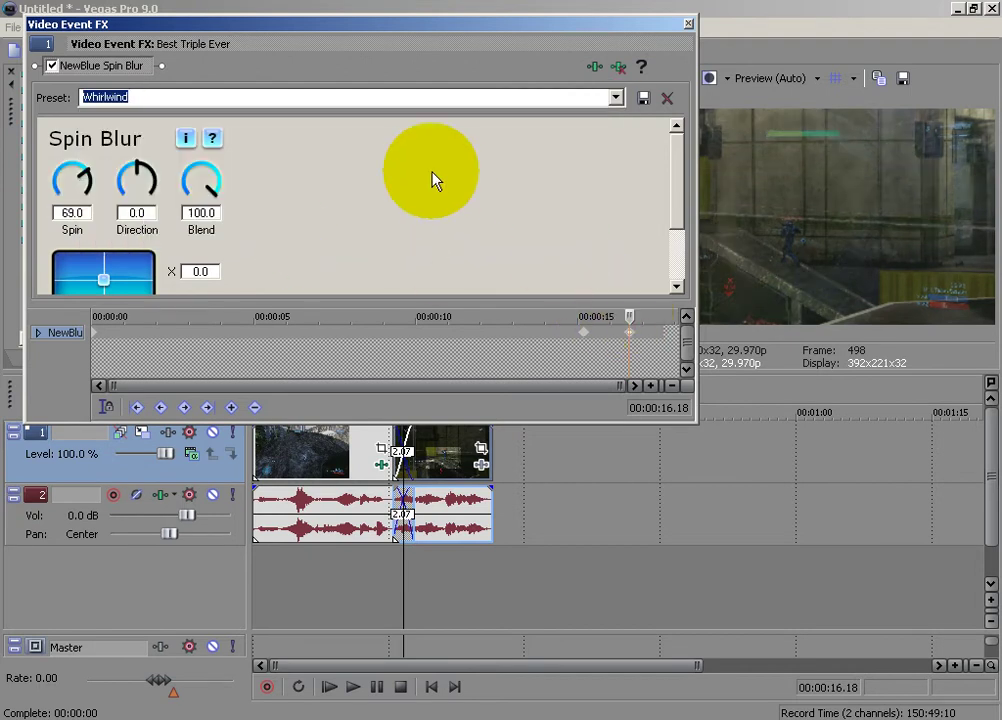
Keyframe the first clip's Spin Blur direction at 82 at 00:00:17.04 and at -41 at 00:00:17.21, then close the effect settings.
drag(629, 316, 645, 316)
click(143, 170)
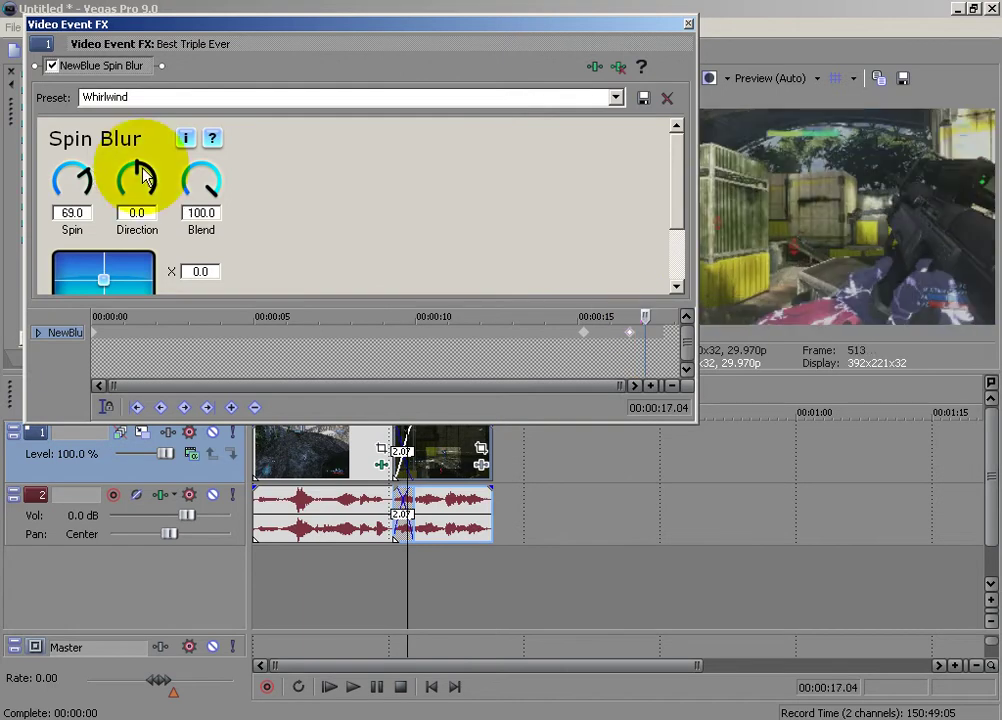
drag(134, 168, 180, 93)
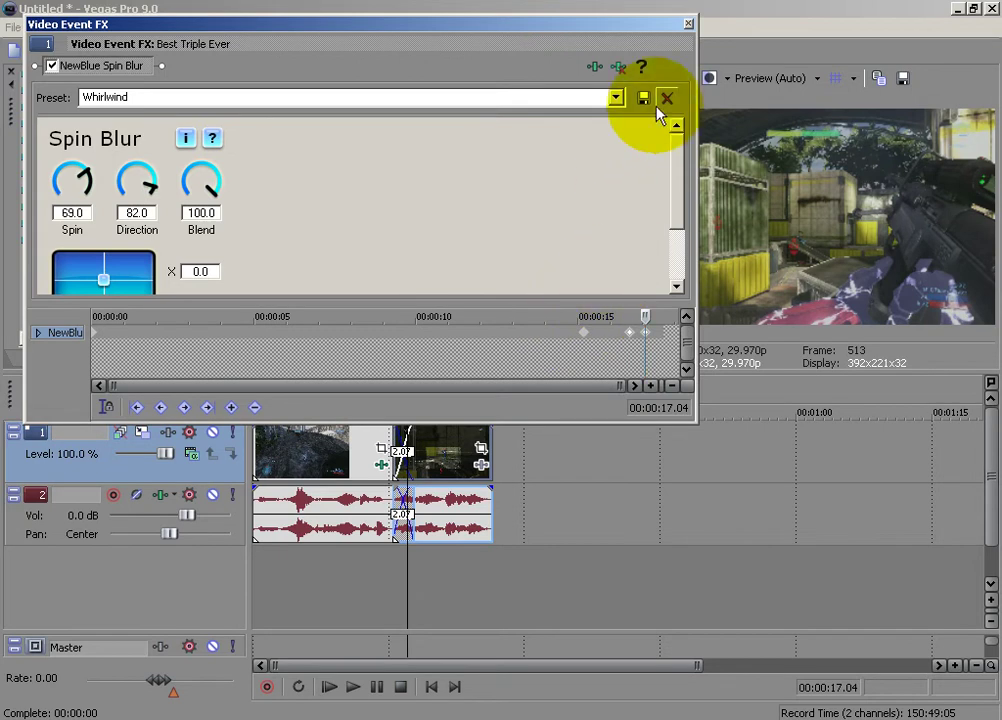
drag(649, 318, 664, 318)
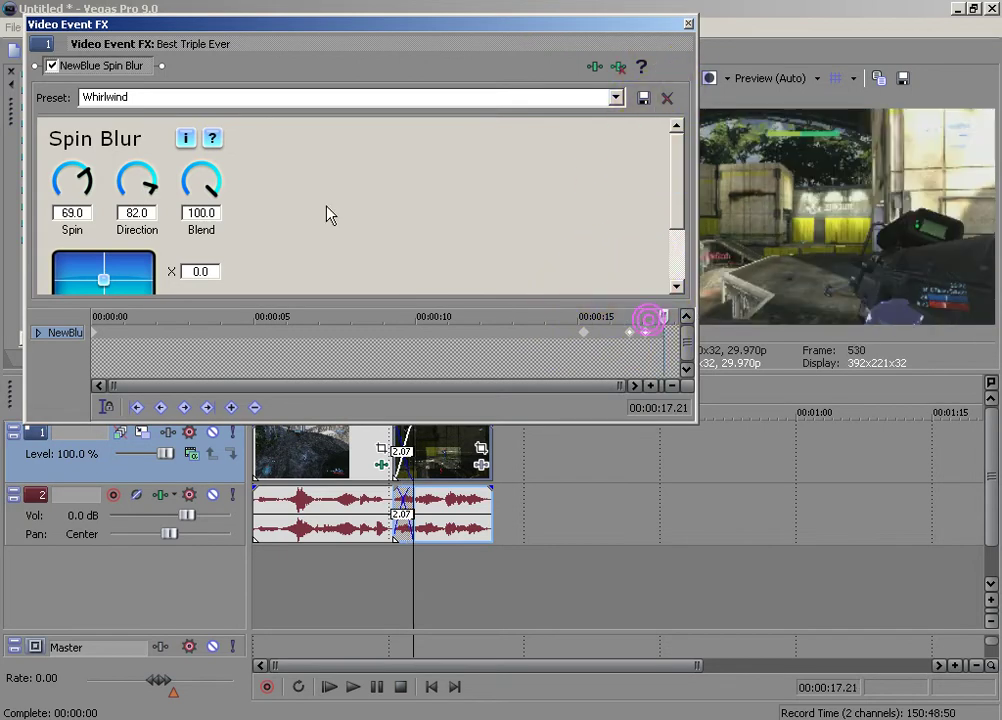
drag(145, 178, 130, 309)
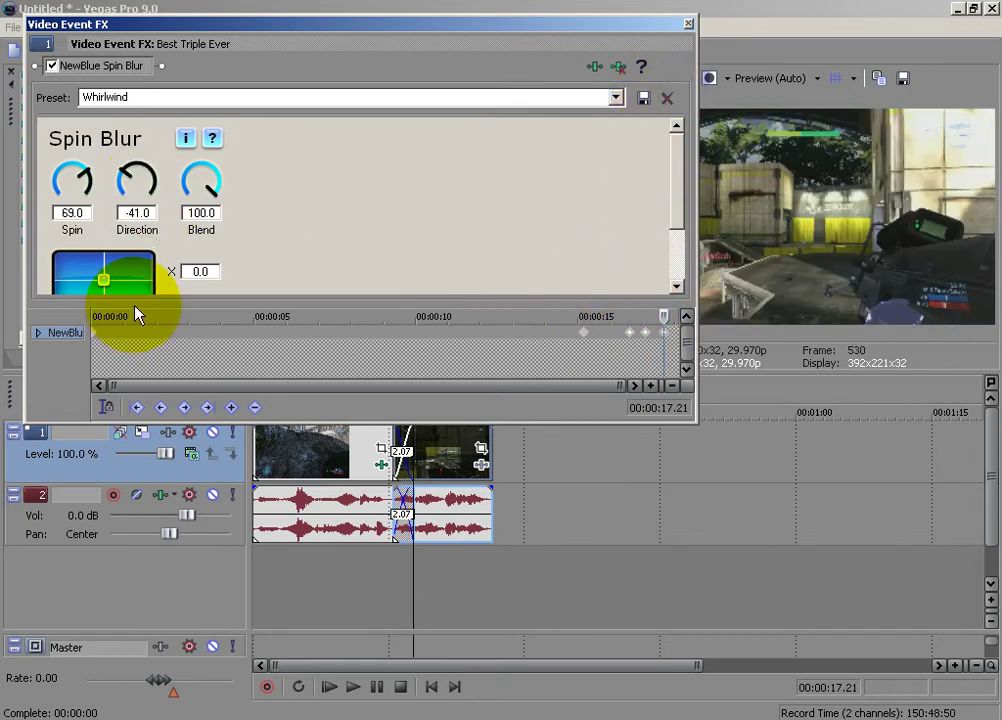
click(687, 24)
Apply the Spin Blur Whirlwind preset to the second clip and add a Reset To None keyframe at 00:00:02.03.
drag(308, 228, 427, 453)
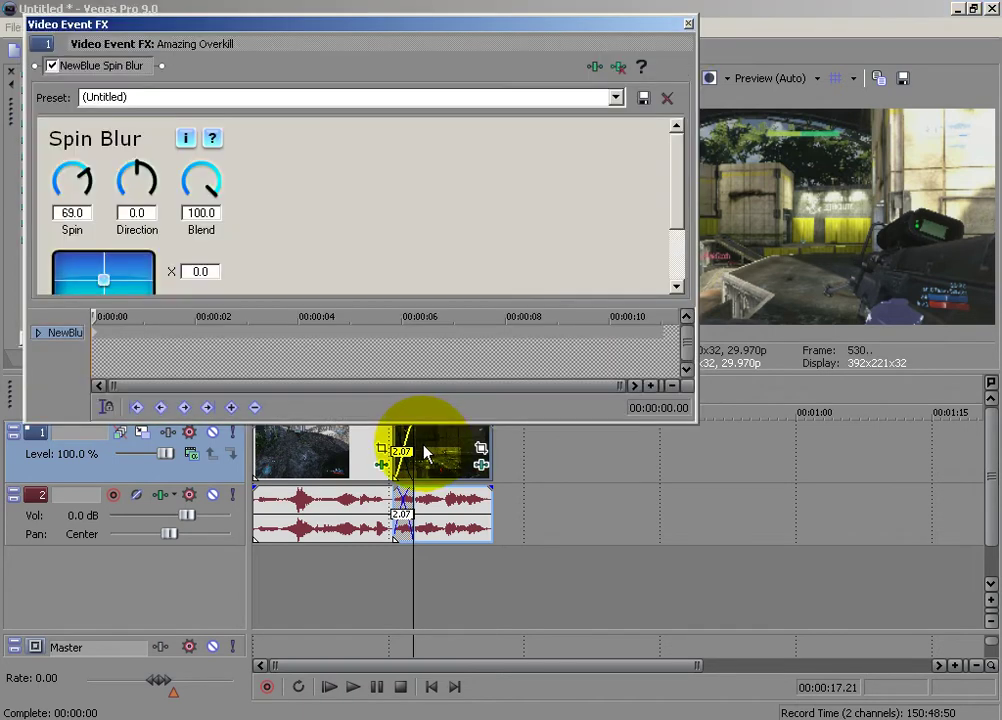
click(196, 336)
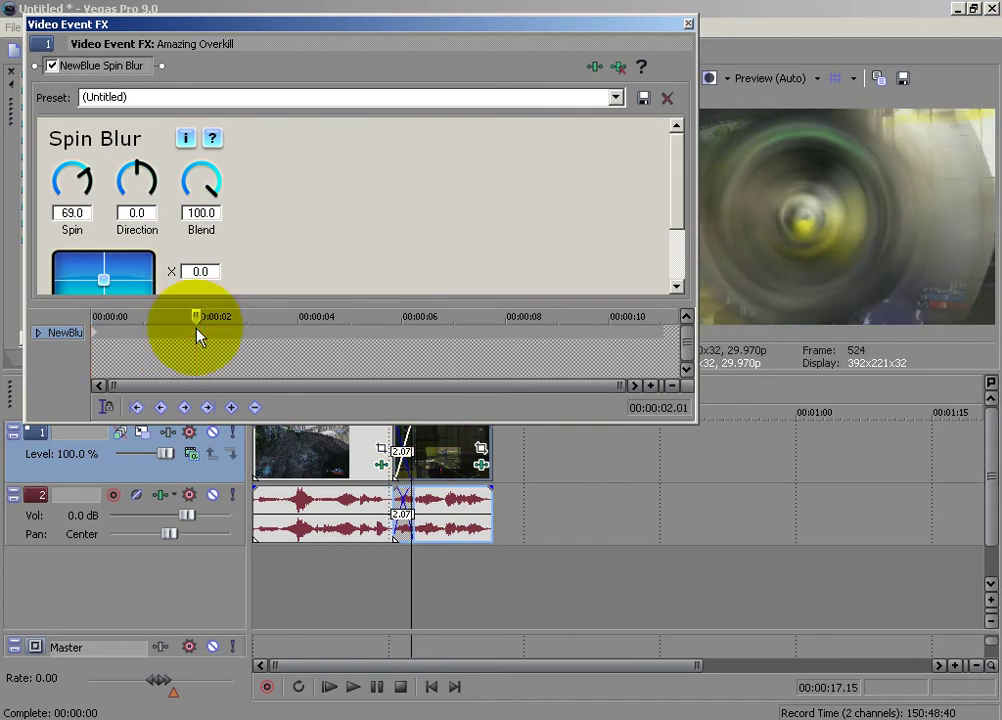
key(Right)
key(Right)
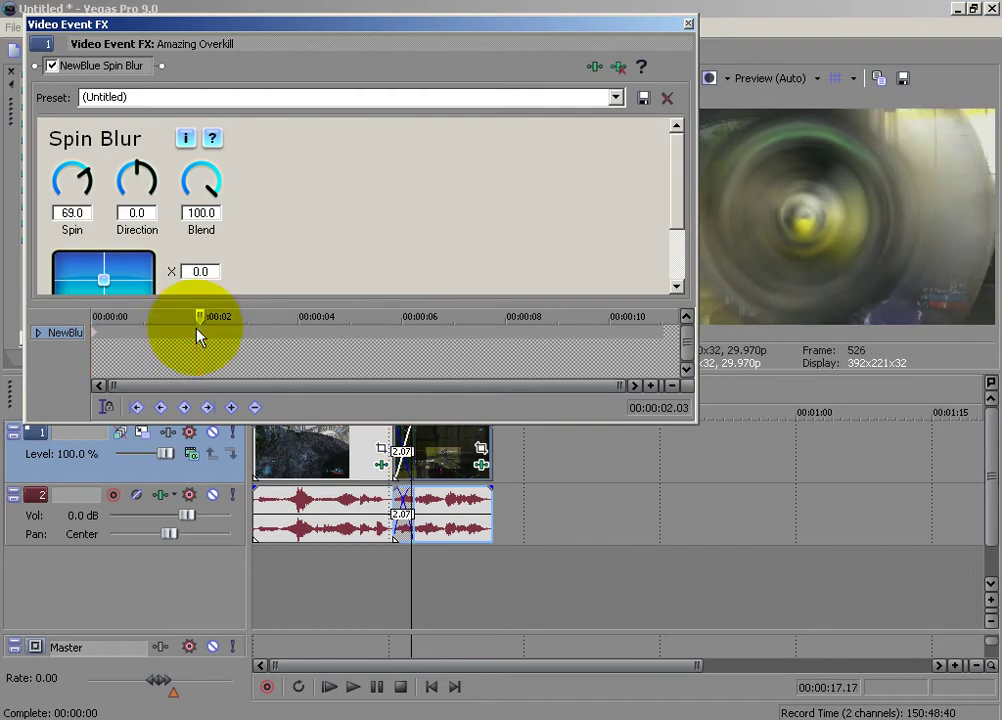
click(616, 97)
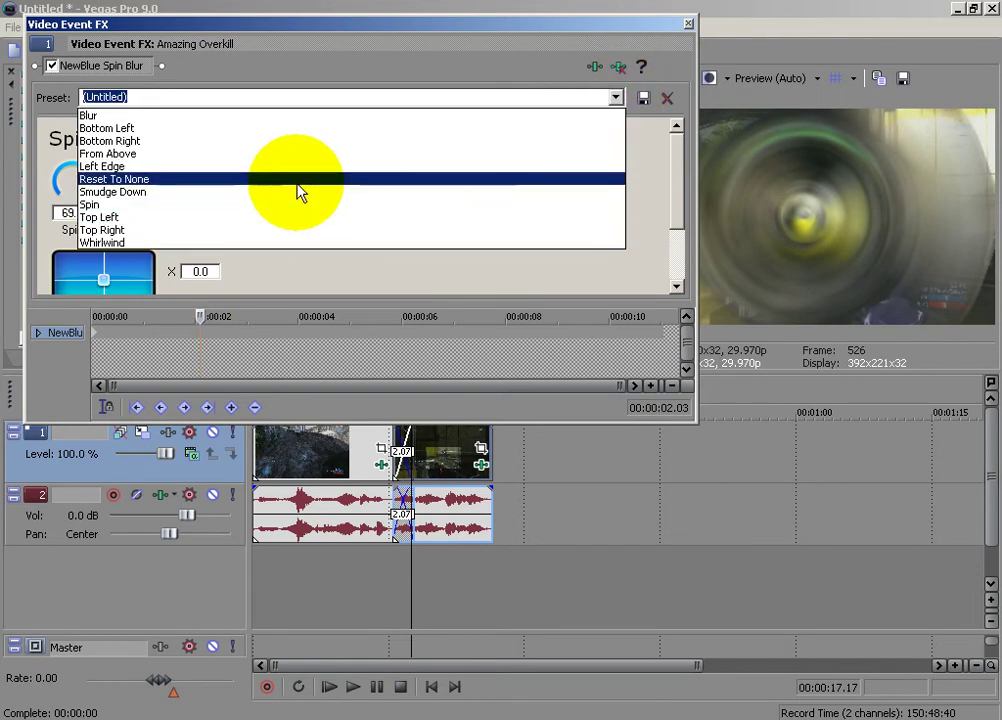
click(298, 180)
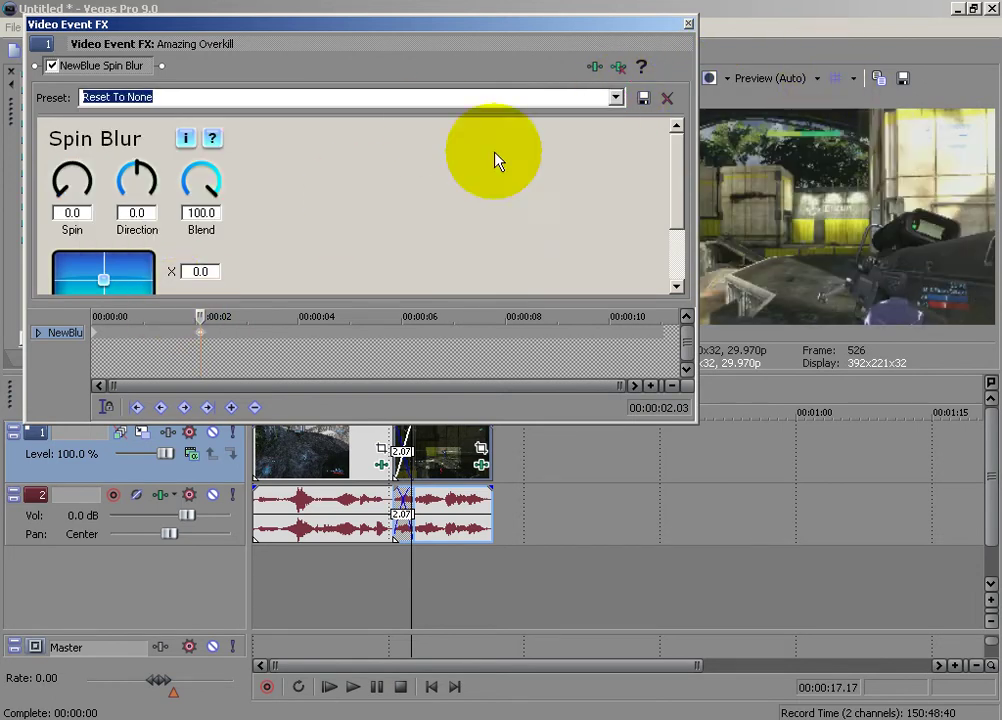
click(688, 23)
Step through the crossfade to examine how the spin blur carries from the first clip into the second.
click(394, 455)
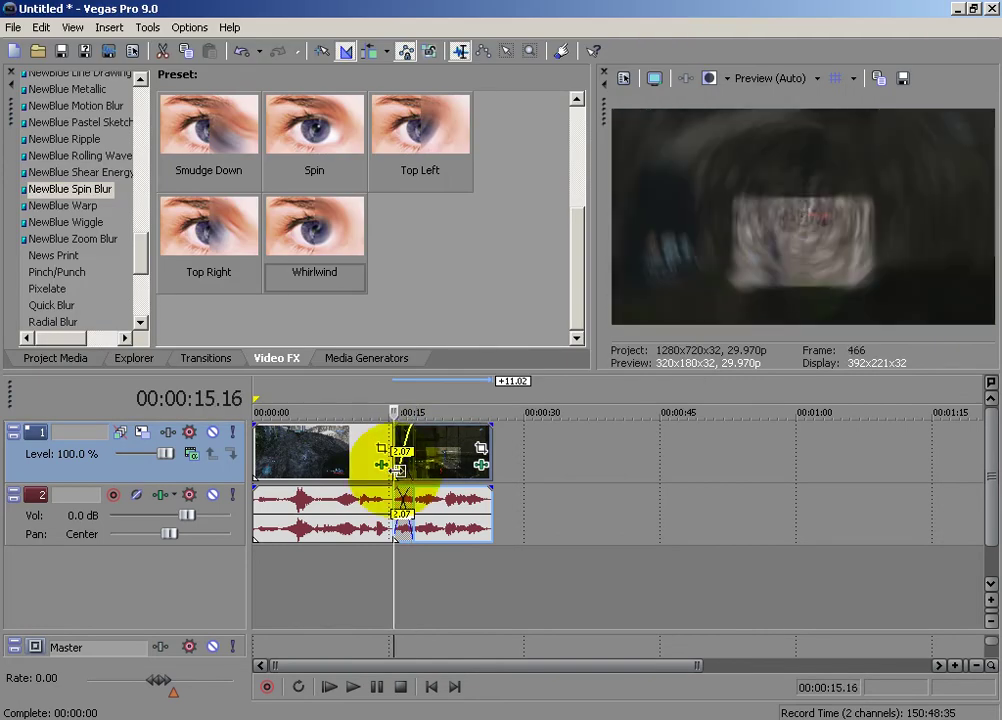
key(Left)
key(Left)
key(Left)
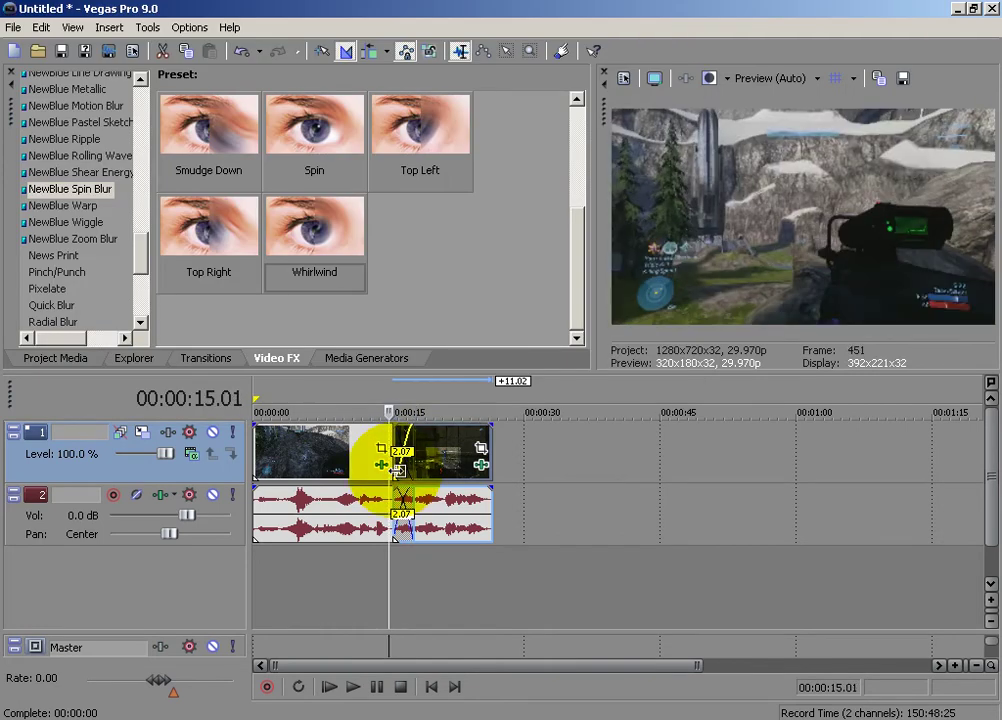
key(Right)
key(Right)
key(Right)
key(Right)
key(Right)
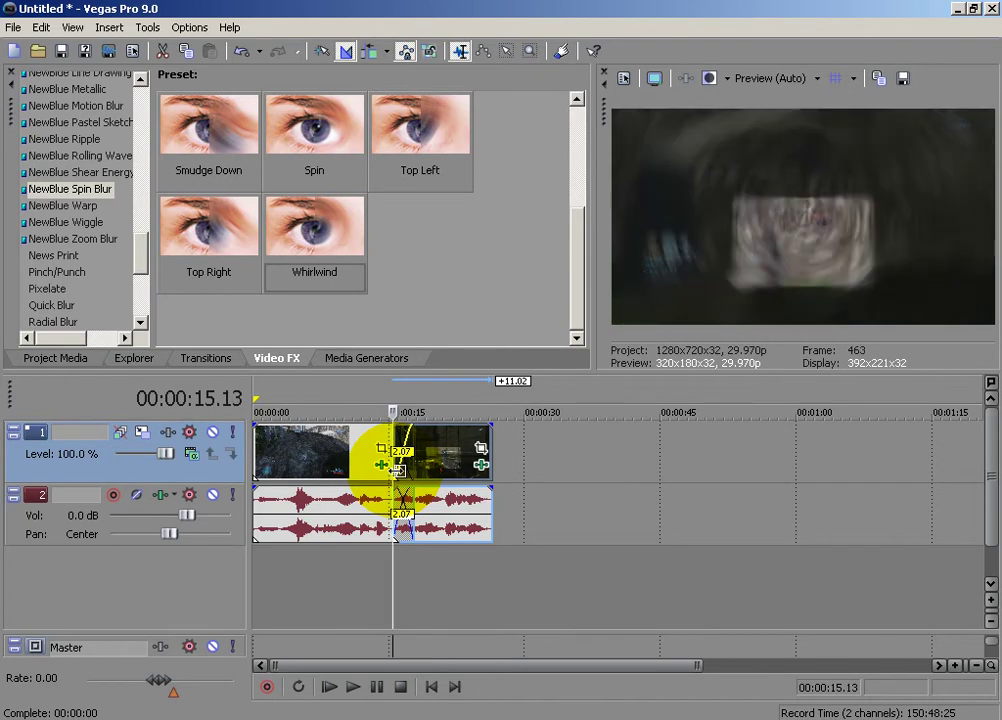
key(Right)
key(Right)
key(Right)
key(Right)
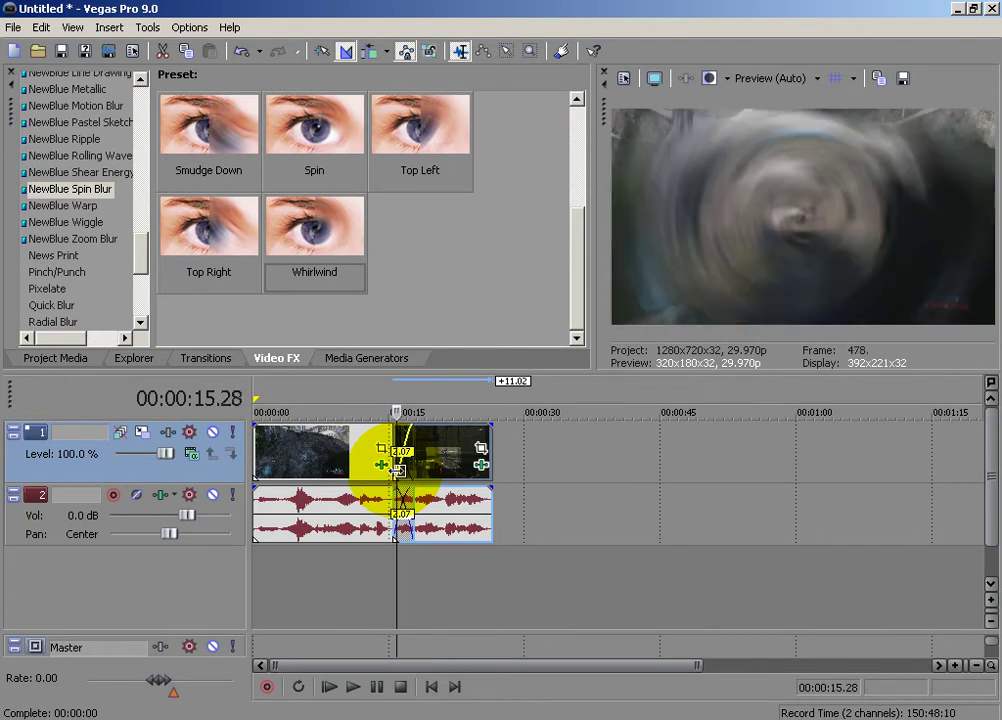
key(Right)
key(Right)
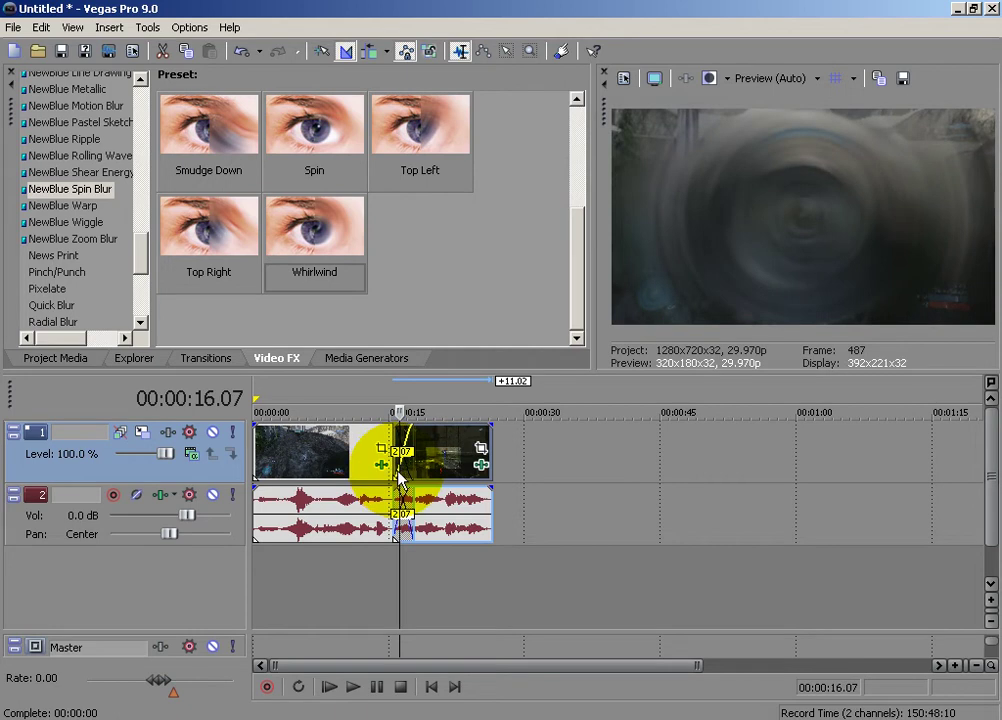
Shift the second clip 16 frames earlier and step through the adjusted crossfade to check the spin blur transition.
click(436, 412)
mouse_move(404, 452)
mouse_down()
mouse_move(416, 462)
mouse_move(388, 457)
mouse_up()
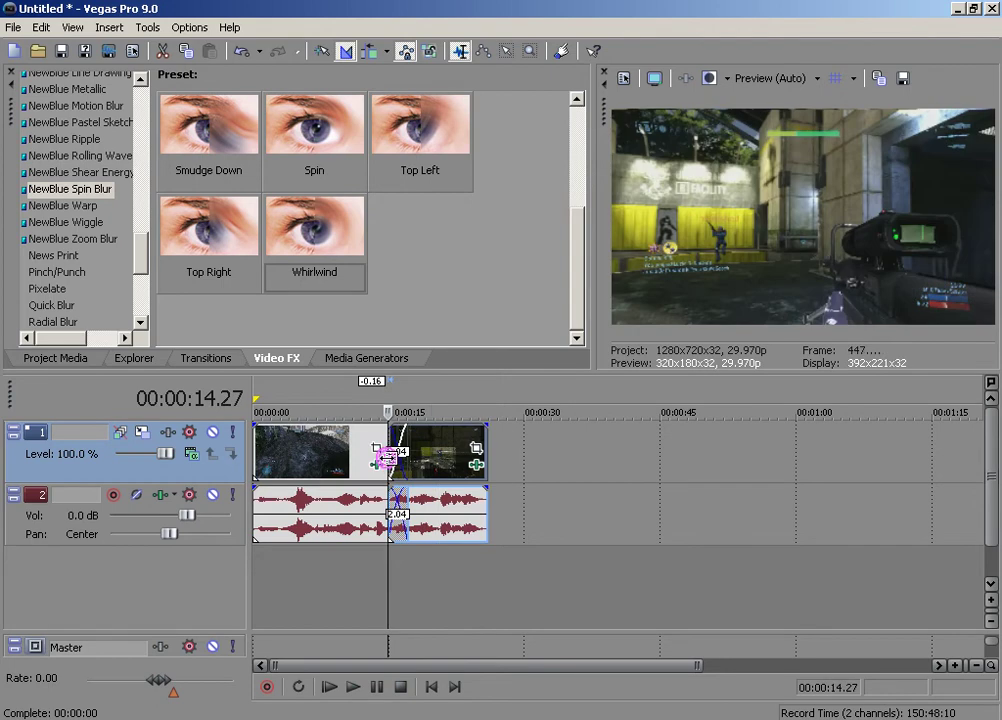
key(Right)
key(Right)
key(Right)
key(Right)
key(Right)
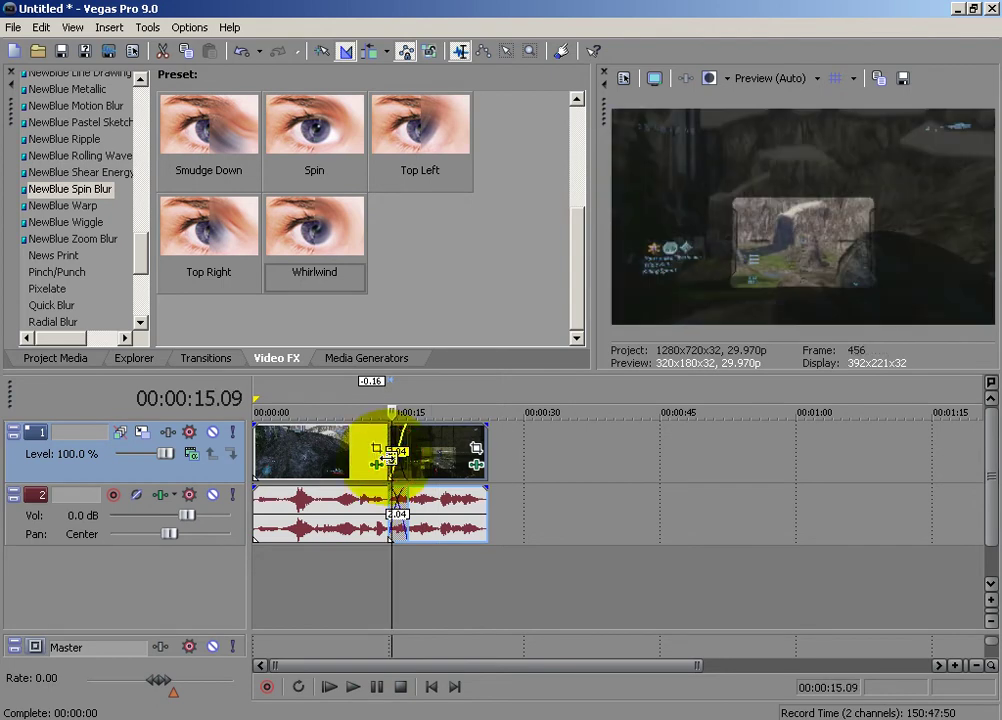
key(Right)
key(Right)
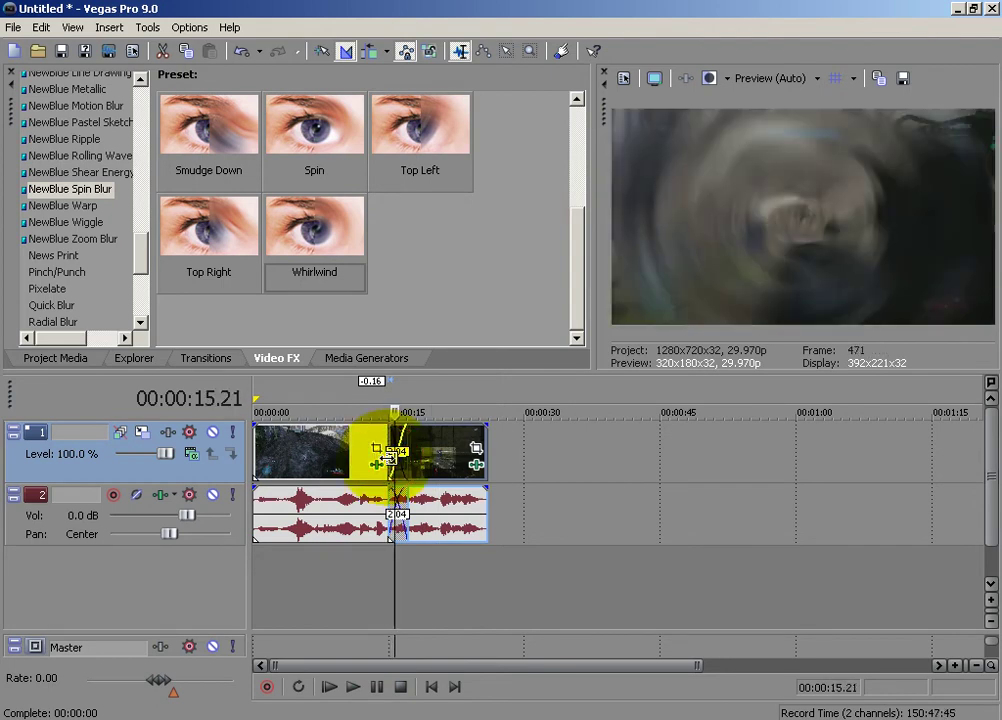
key(Right)
key(Right)
key(Right)
key(Right)
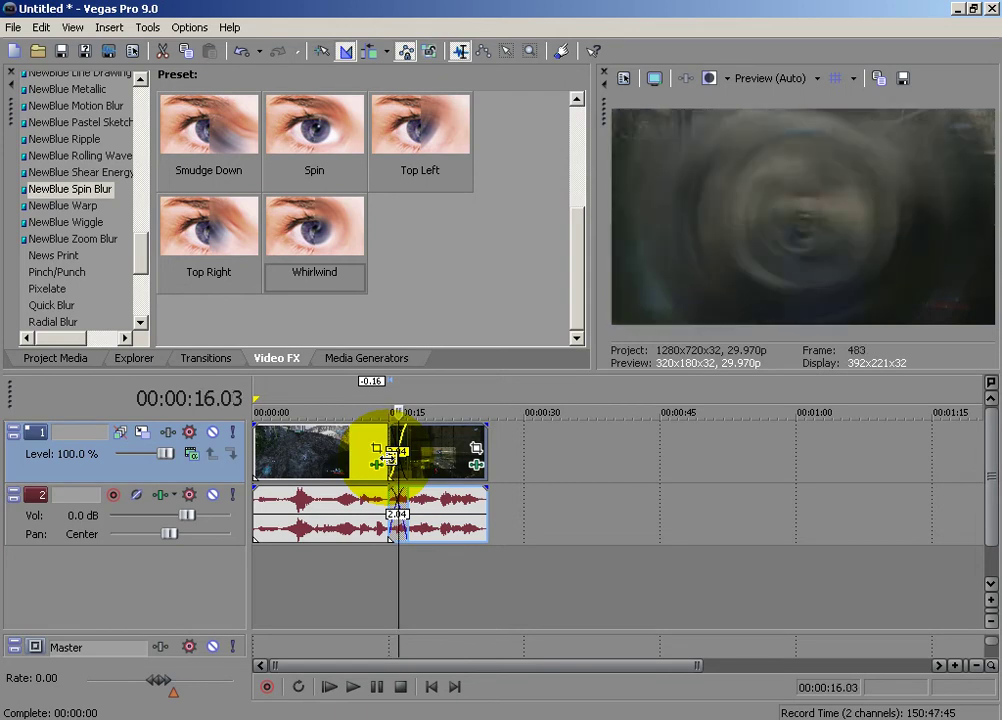
key(Right)
key(Right)
key(Right)
key(Right)
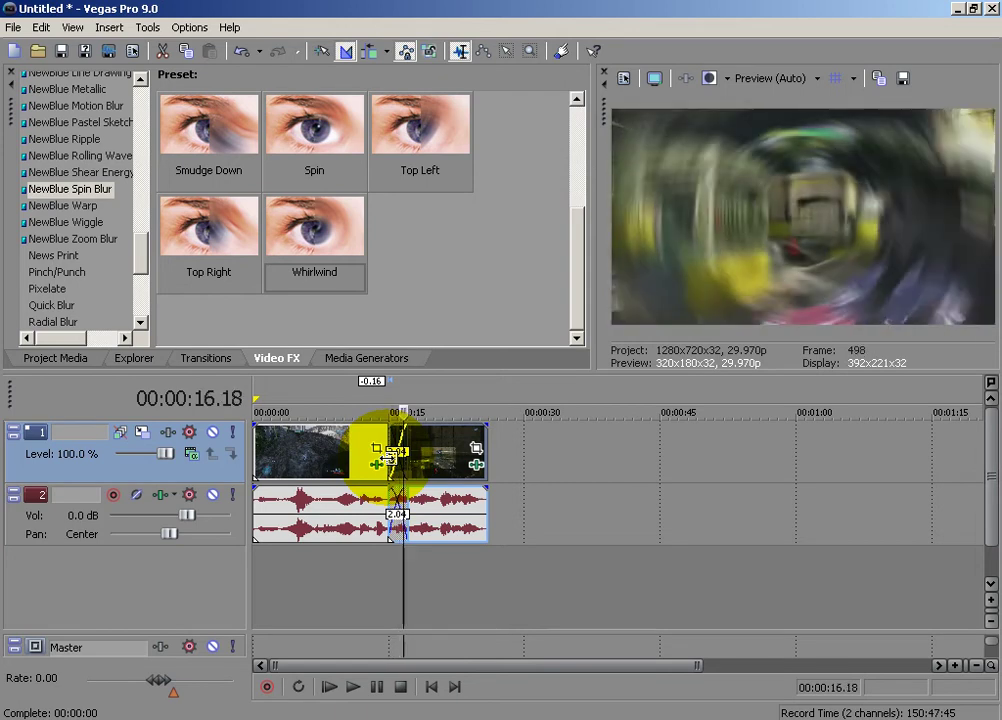
key(Right)
key(Right)
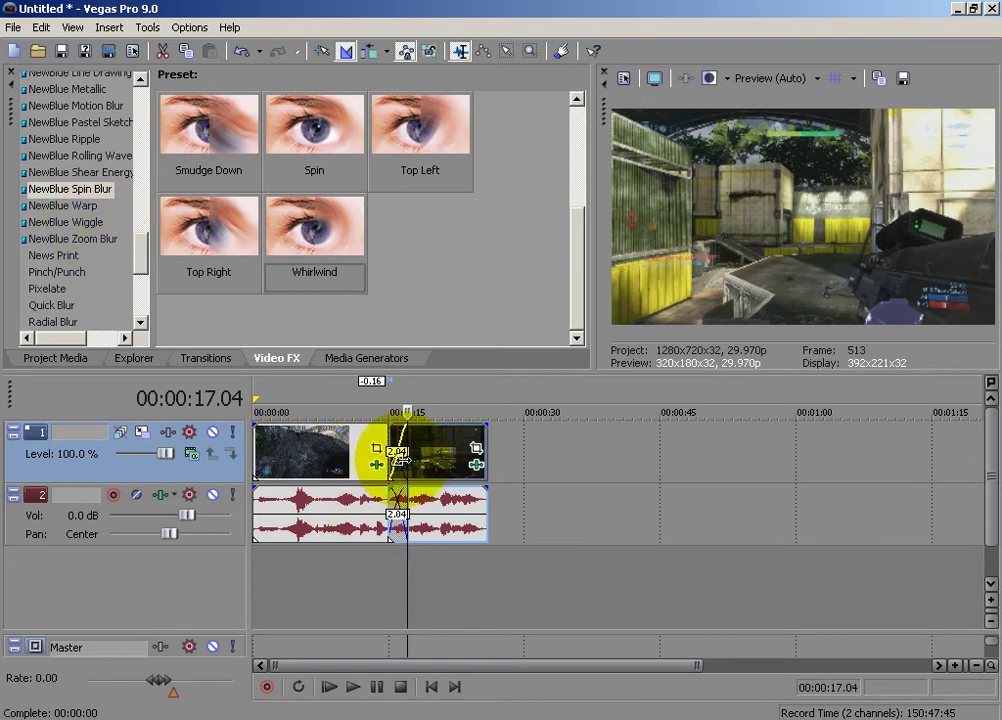
Undo the project's edits back through the first Add Plug-In action, keeping the project properties change.
click(259, 51)
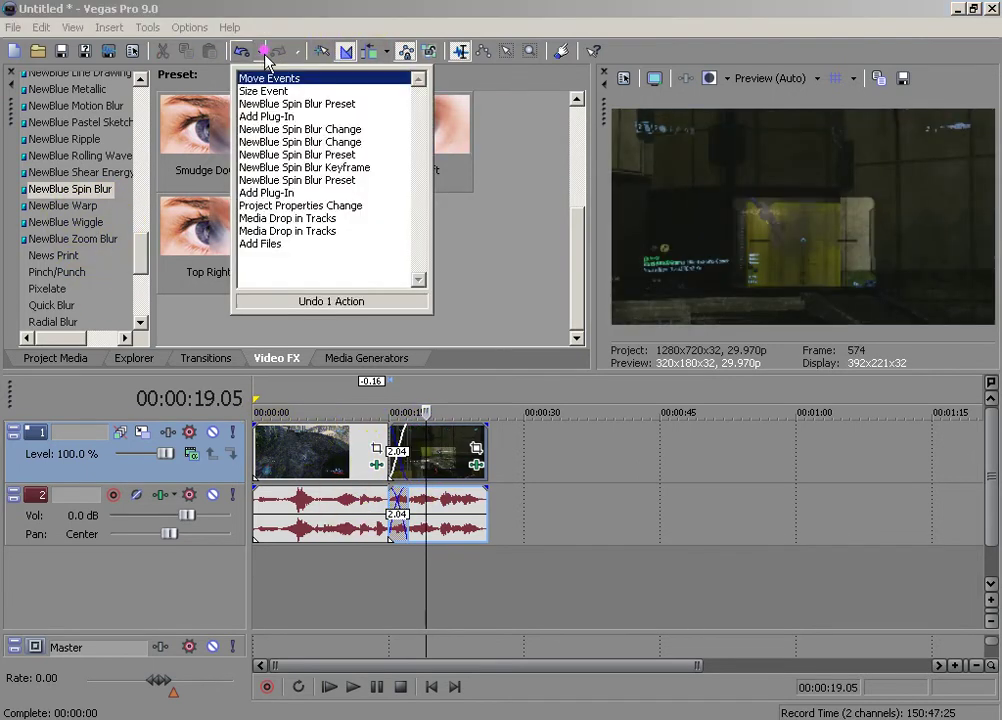
click(322, 206)
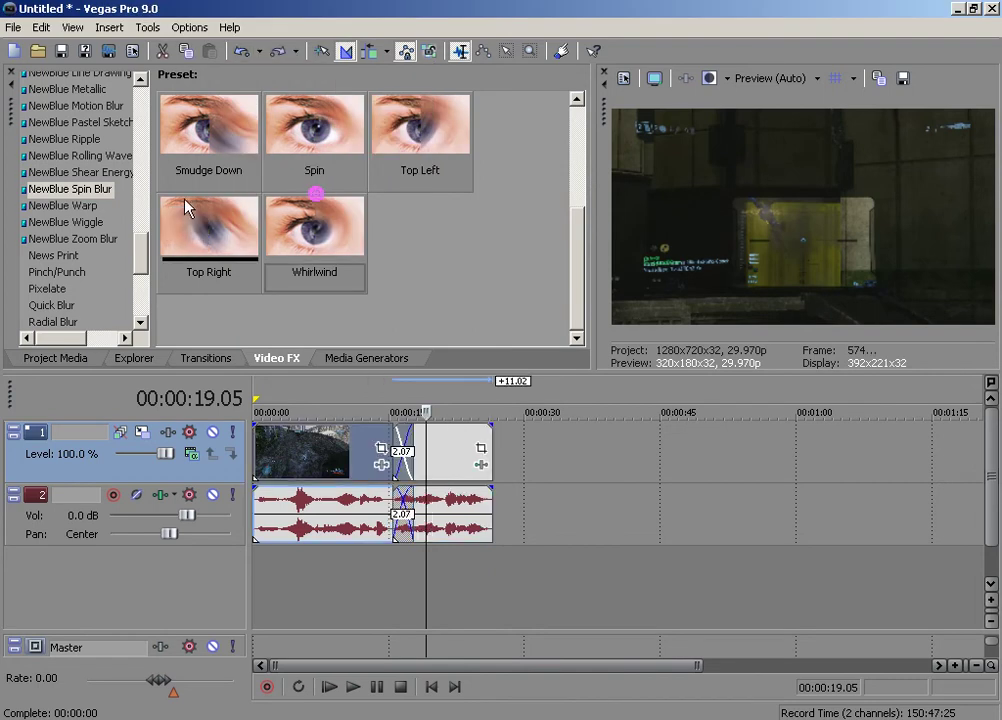
Apply the NewBlue Zoom Blur Moderate preset to the second clip and add a Reset To None keyframe at 00:00:01.02.
click(60, 222)
click(62, 239)
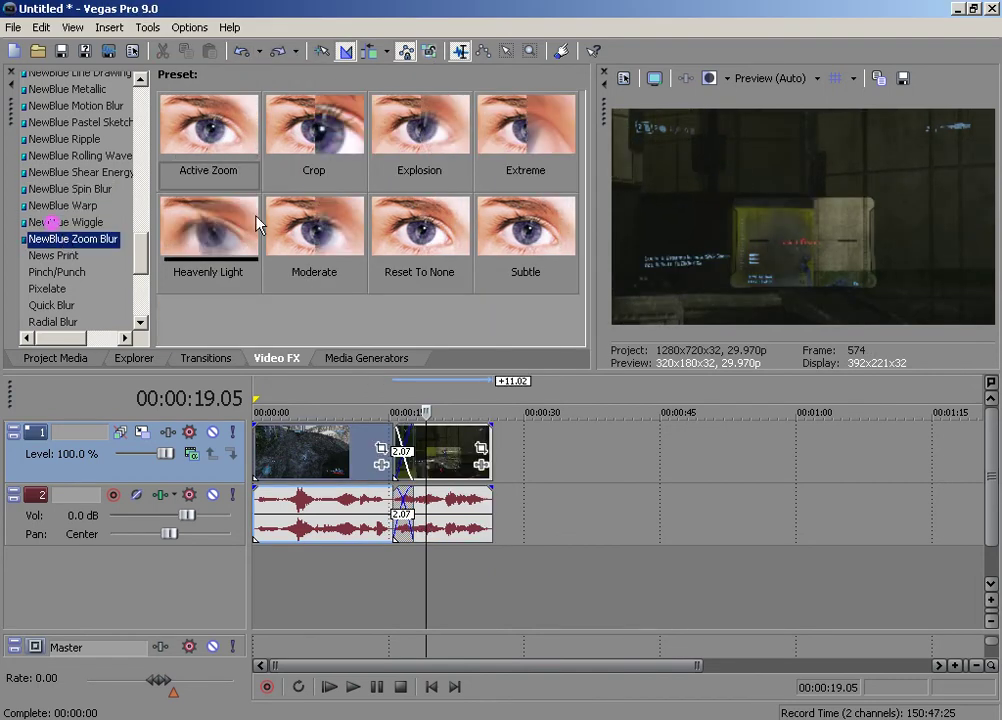
drag(307, 226, 440, 455)
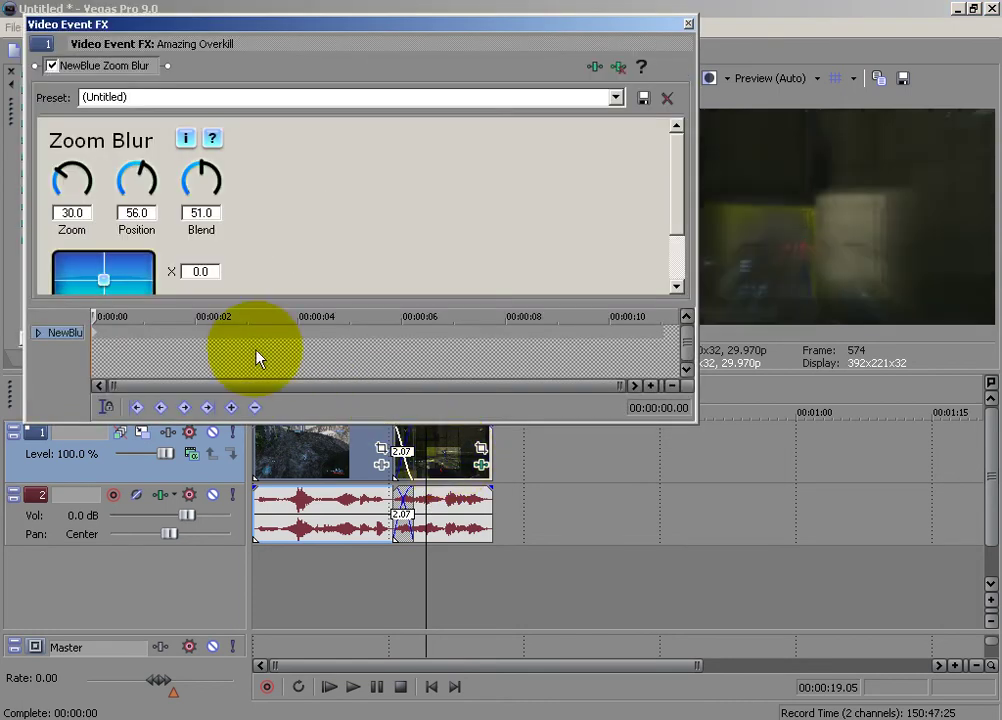
click(614, 98)
click(365, 197)
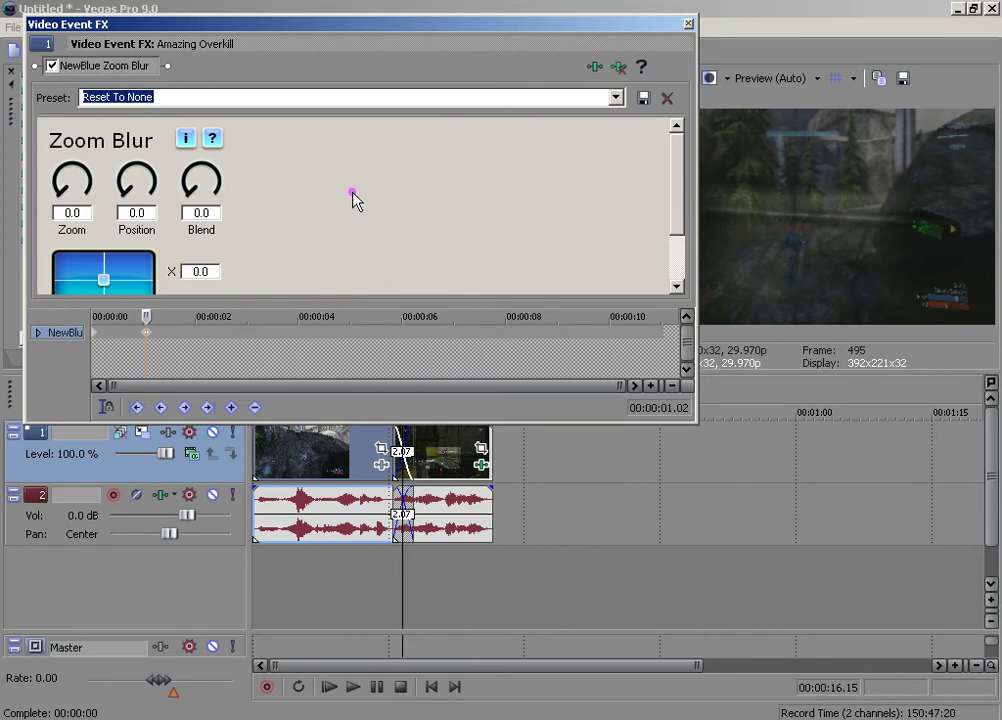
click(688, 23)
Move the second clip forward by 4 seconds 29 frames, clear of the first clip, and play the first clip's ending from 00:00:15.00.
drag(459, 447, 438, 460)
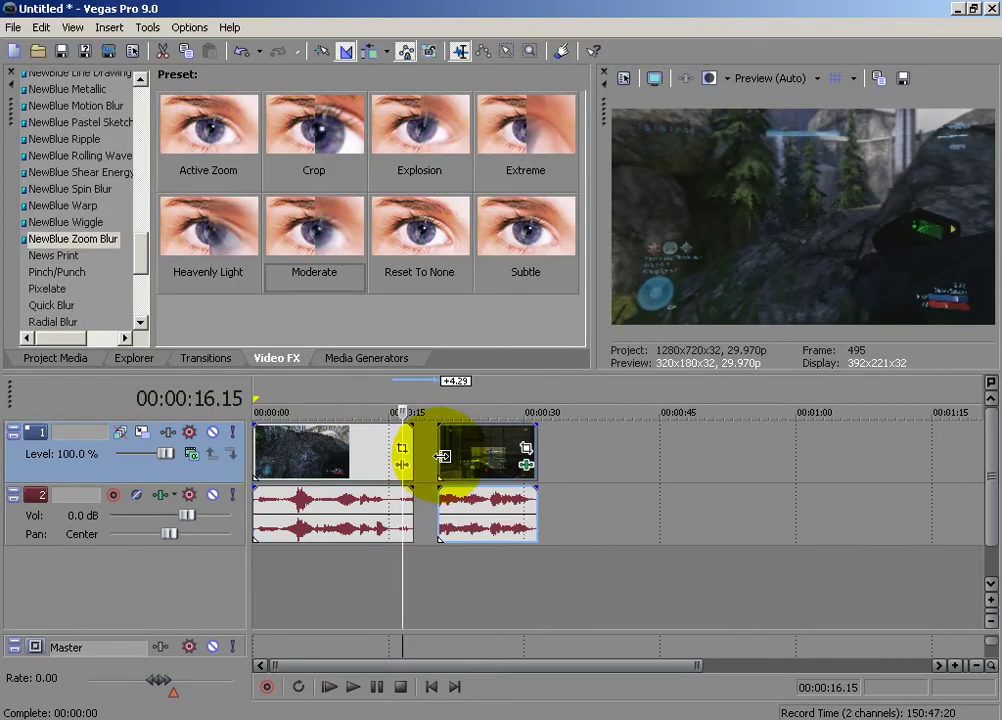
click(389, 470)
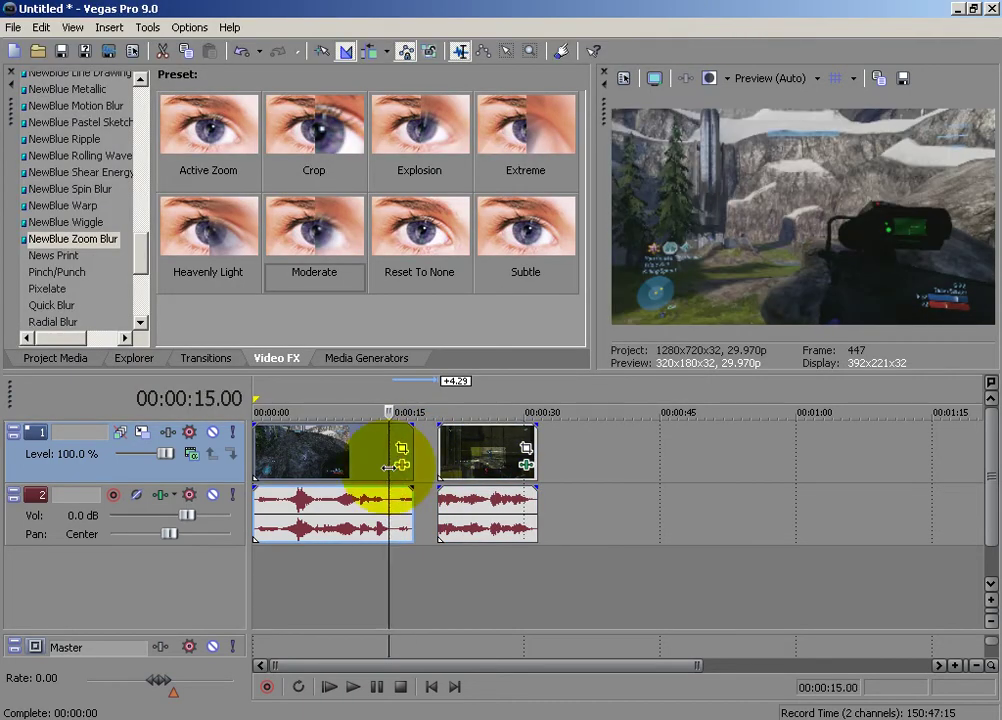
key(space)
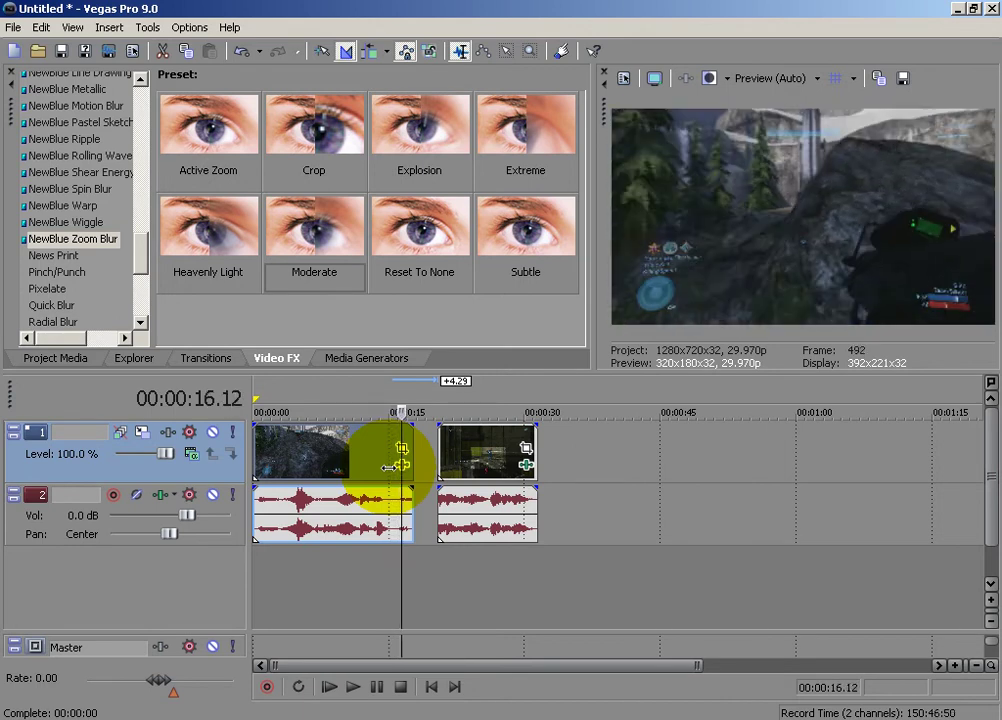
key(space)
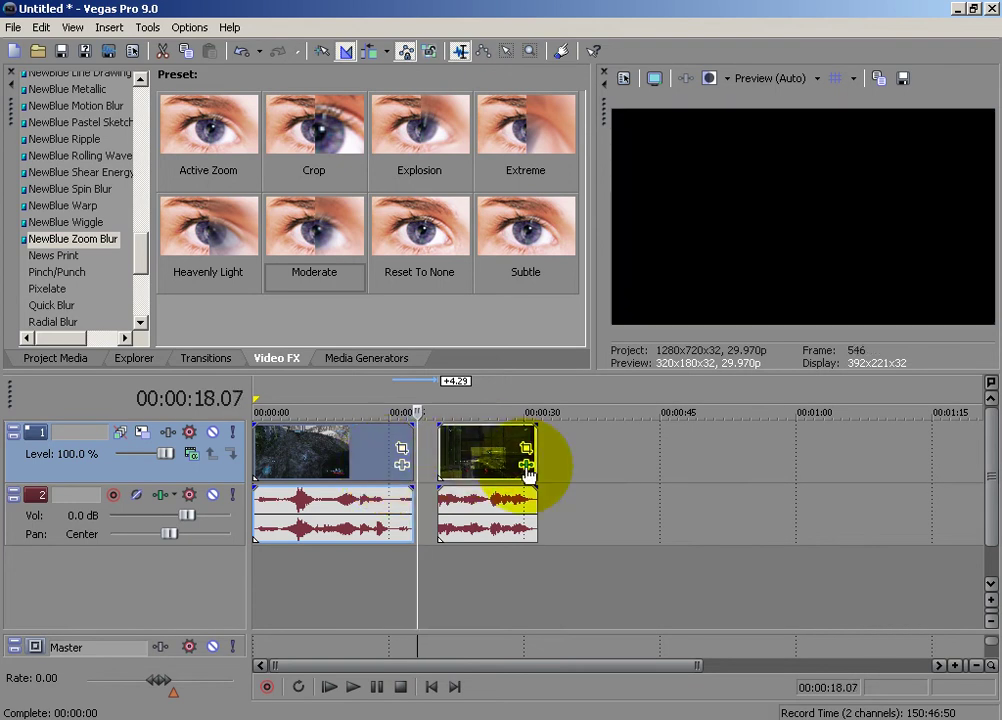
Check the second clip's Zoom Blur keyframes and play the clip from its start to review the blur.
click(526, 466)
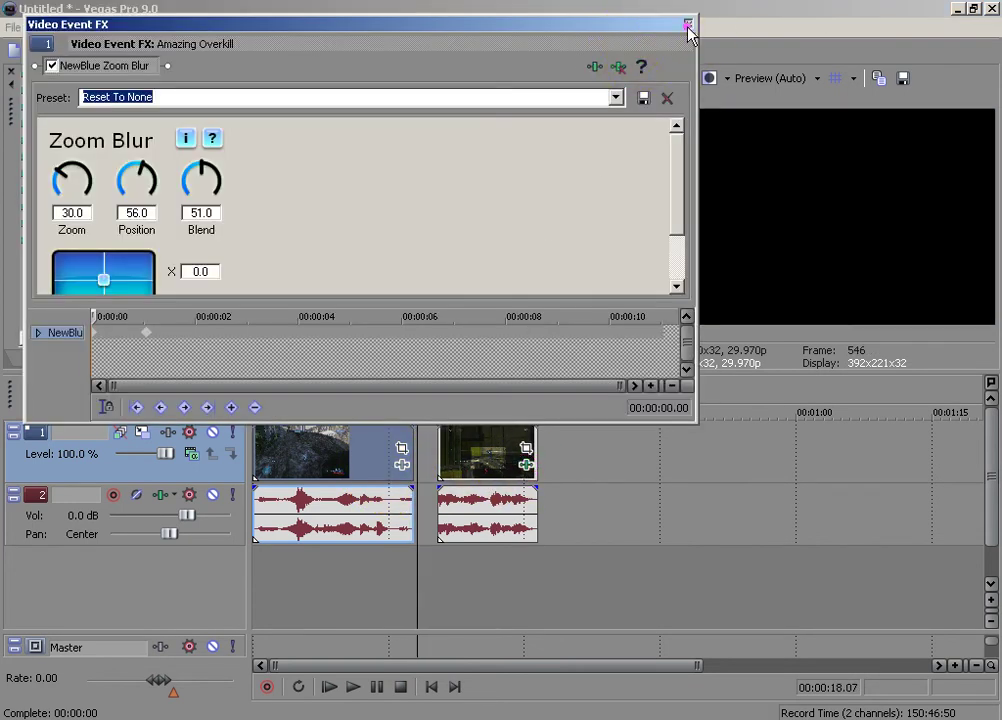
click(688, 25)
click(437, 450)
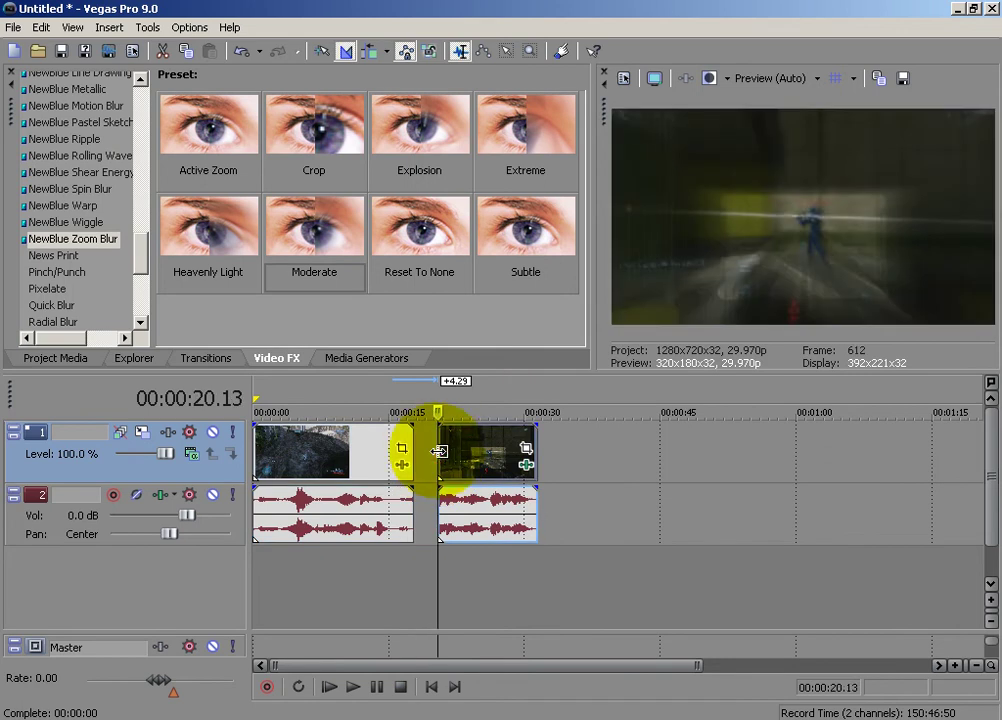
key(space)
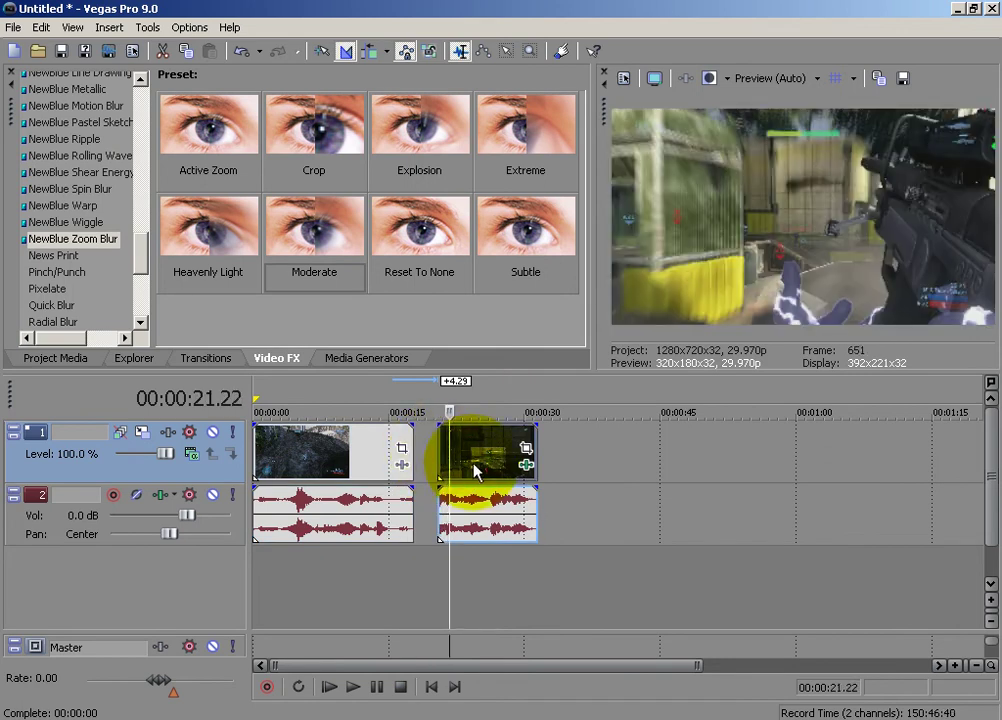
Crop the second clip's frame to about 1,121.6 by 630.9 and restore it to full size.
click(524, 453)
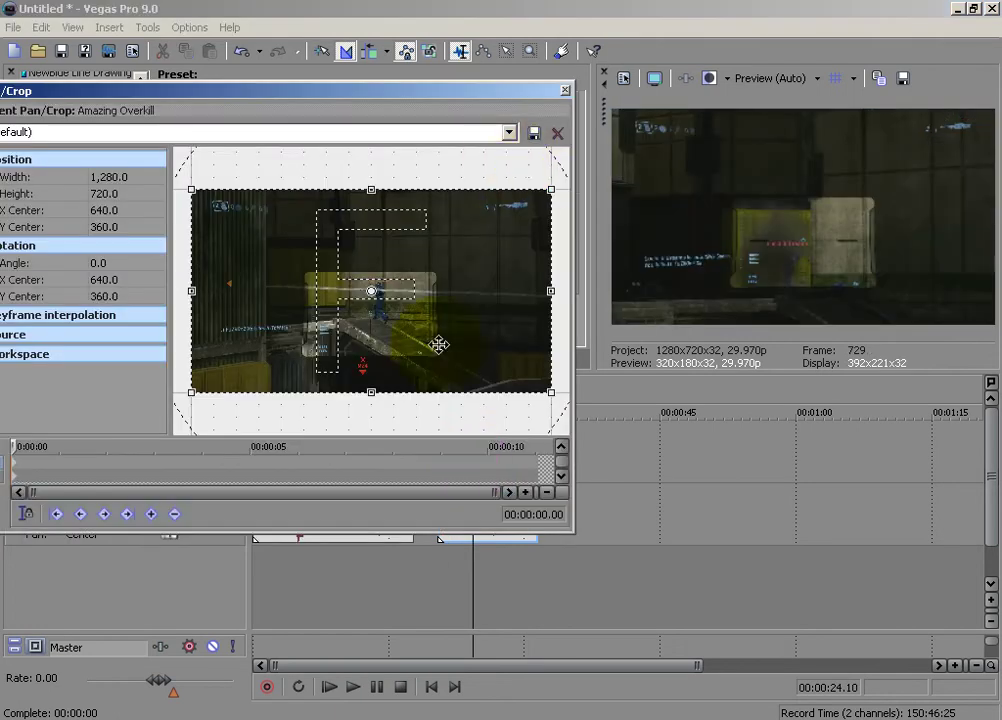
drag(550, 183, 528, 202)
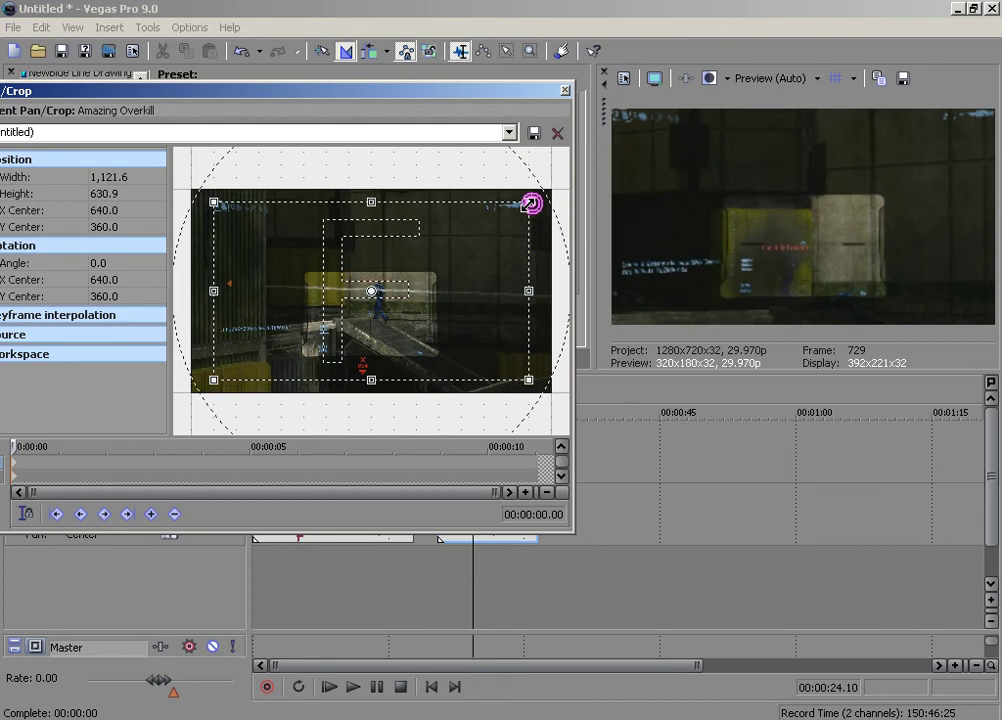
right_click(409, 243)
click(432, 257)
click(565, 90)
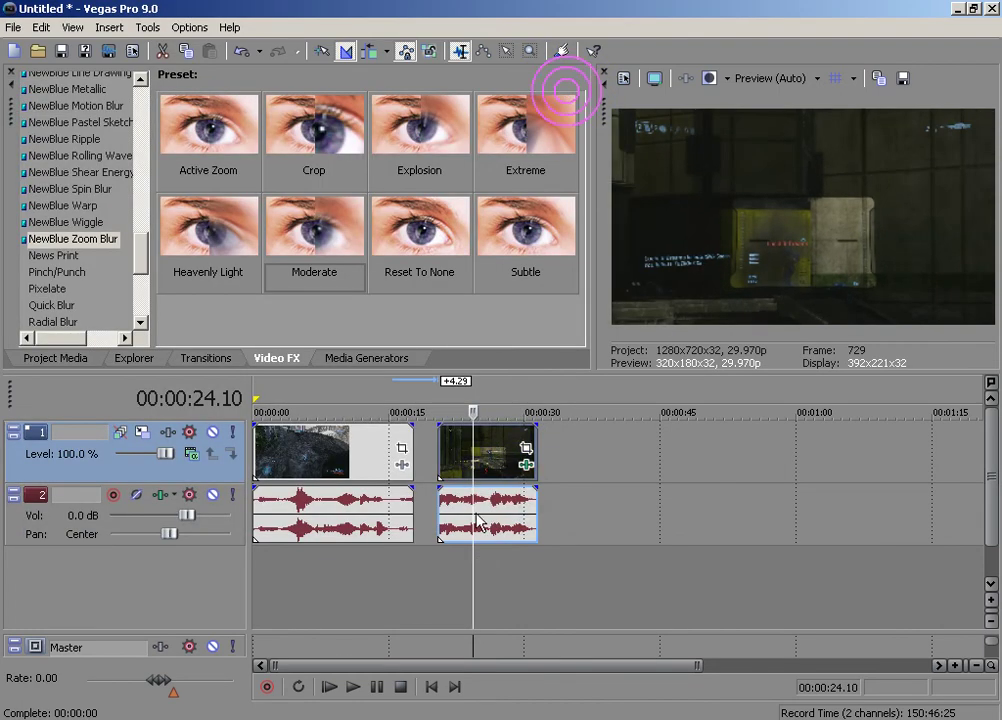
Remove the NewBlue Zoom Blur effect from the second clip.
click(526, 464)
right_click(98, 66)
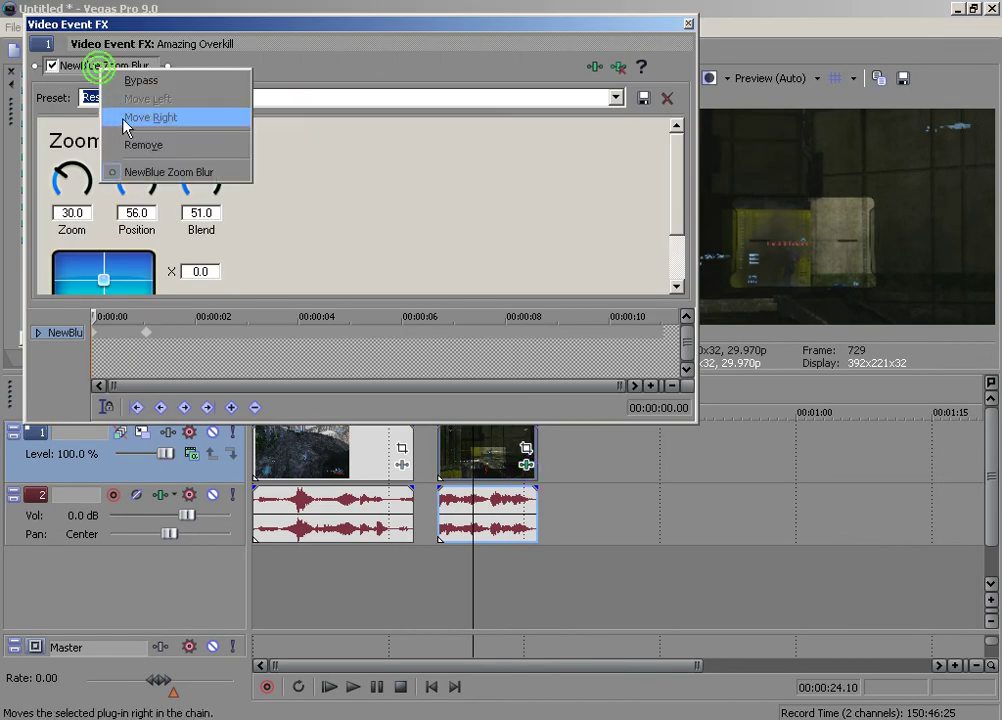
click(135, 145)
Examine the presets of the NewBlue effects, including Dream Glow, DuoChrome, Earthquake, Film Camera, Film Express and Film Look.
click(92, 178)
scroll(90, 180, up, 5)
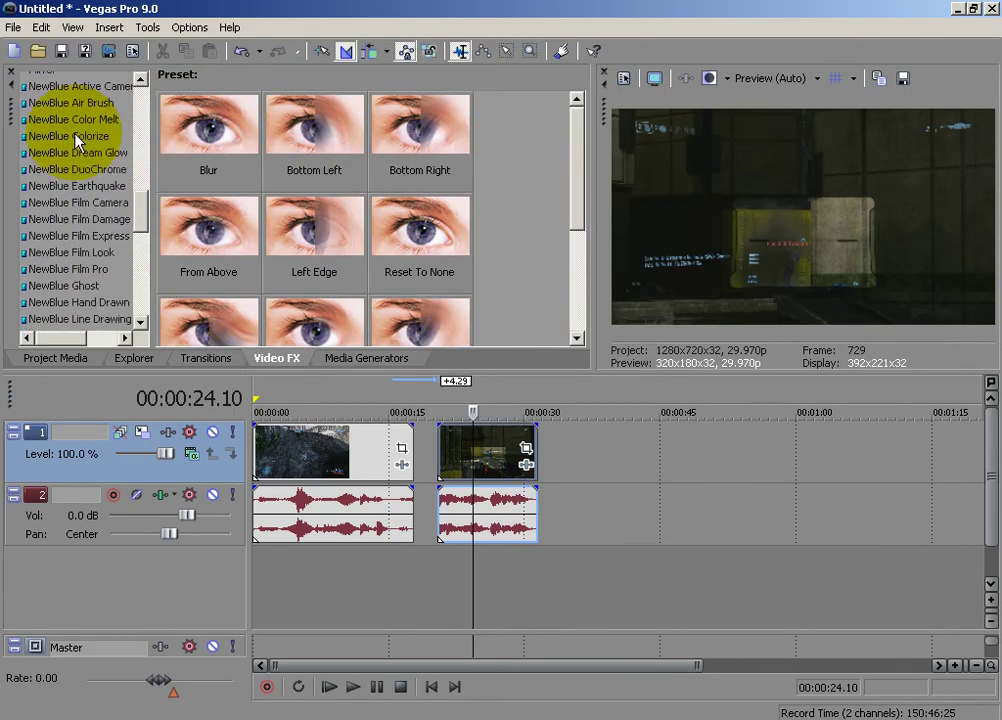
click(80, 153)
click(80, 169)
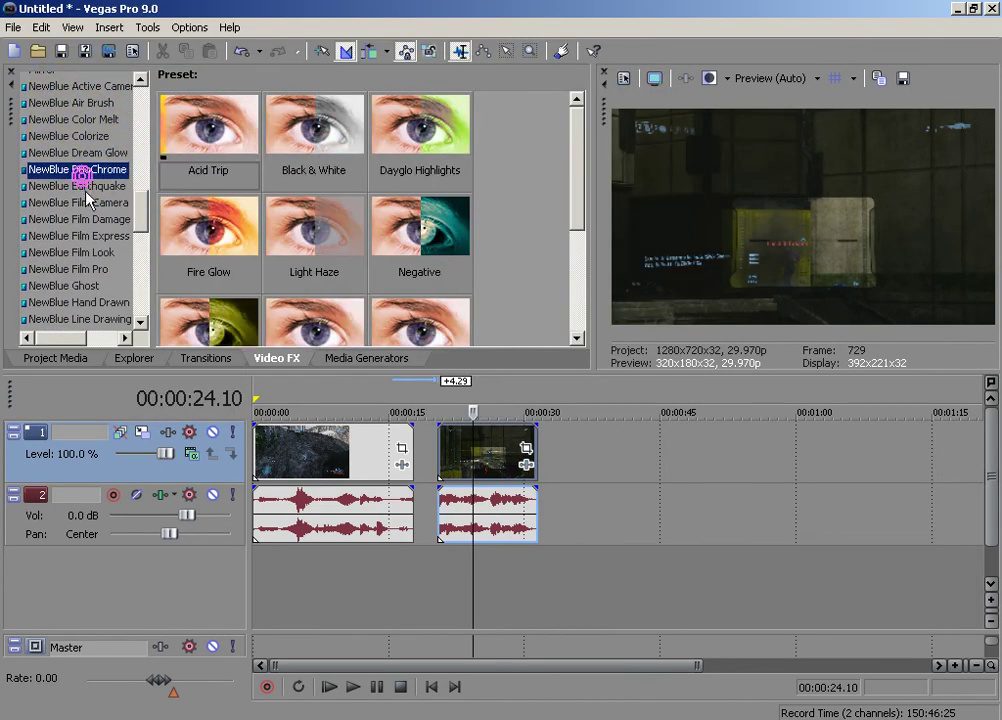
click(85, 187)
click(78, 219)
click(78, 202)
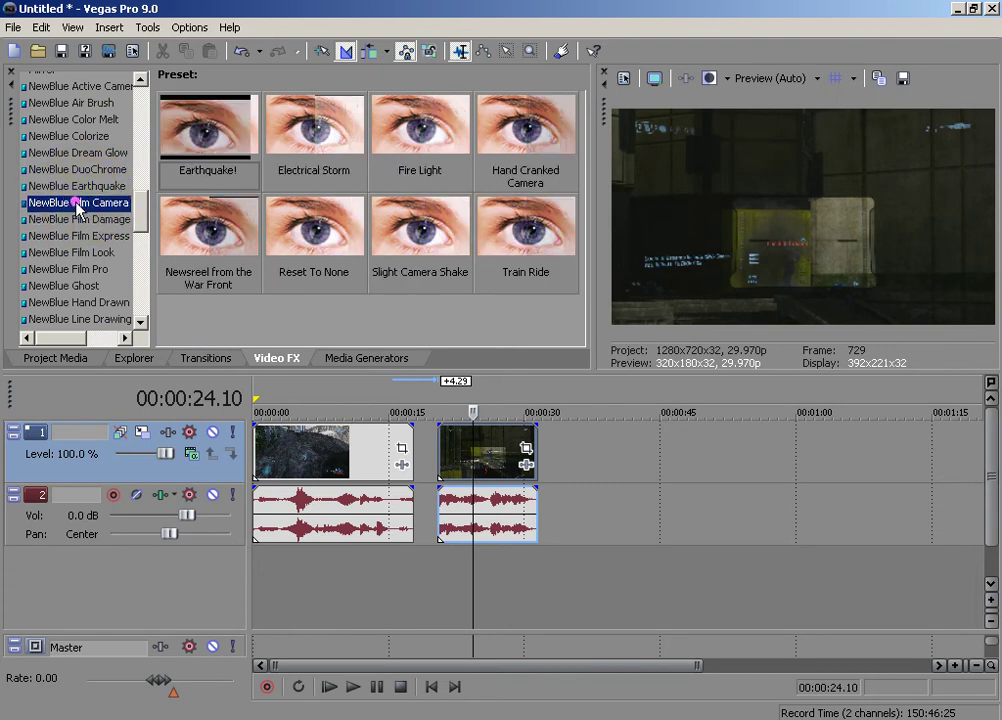
click(80, 237)
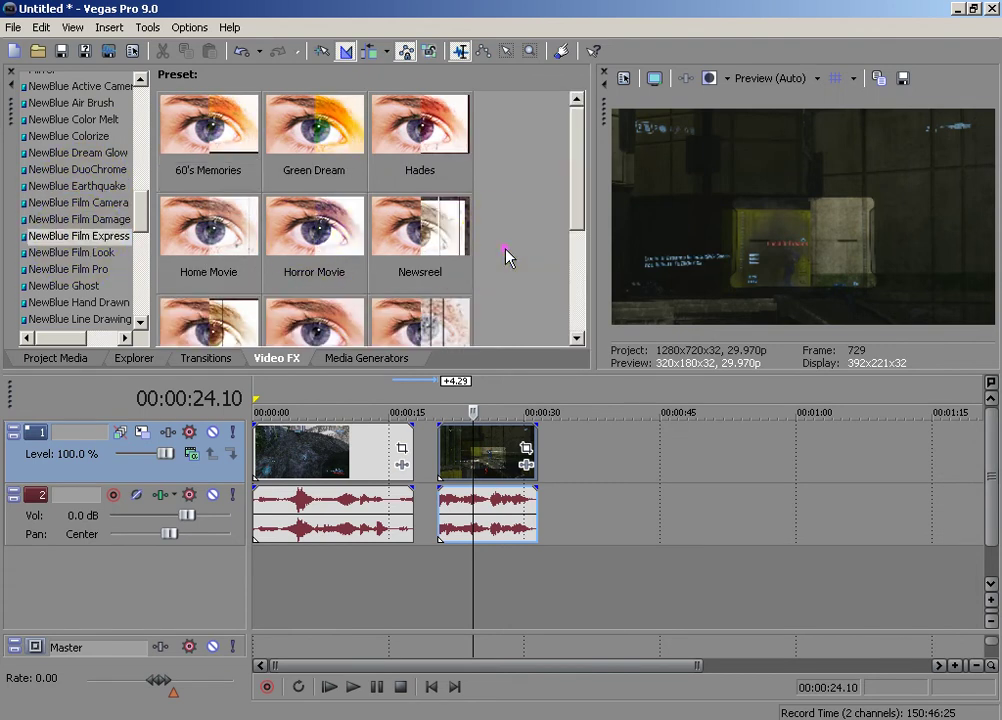
scroll(505, 252, down, 3)
click(60, 252)
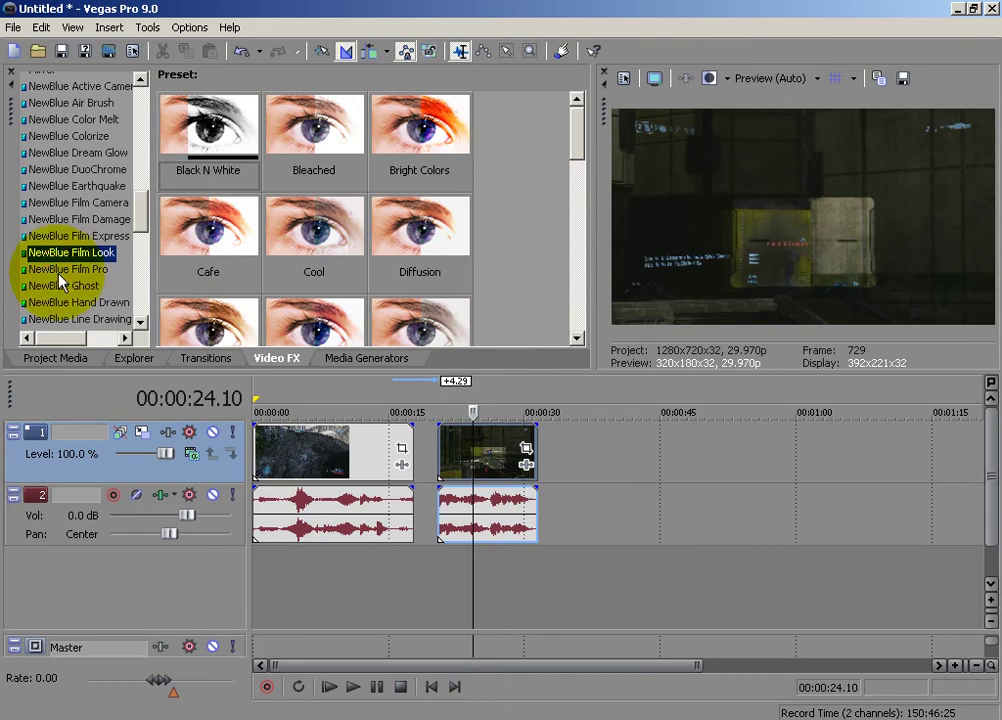
Apply the NewBlue Film Pro Blue preset to the second clip and look through the available presets at 00:00:01.00.
click(58, 270)
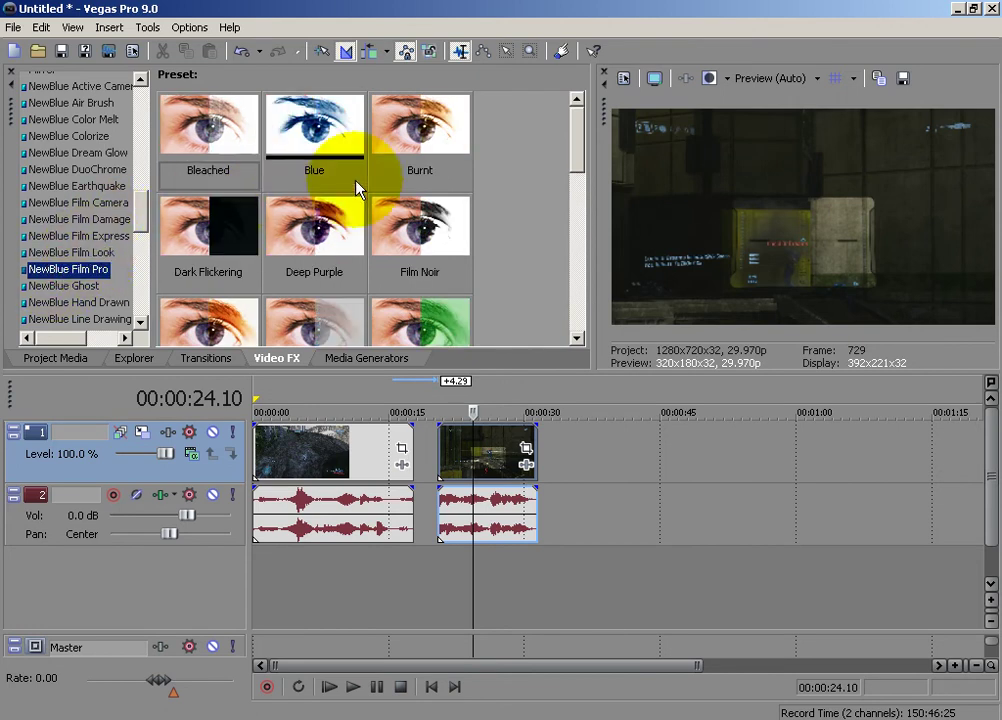
drag(307, 152, 463, 445)
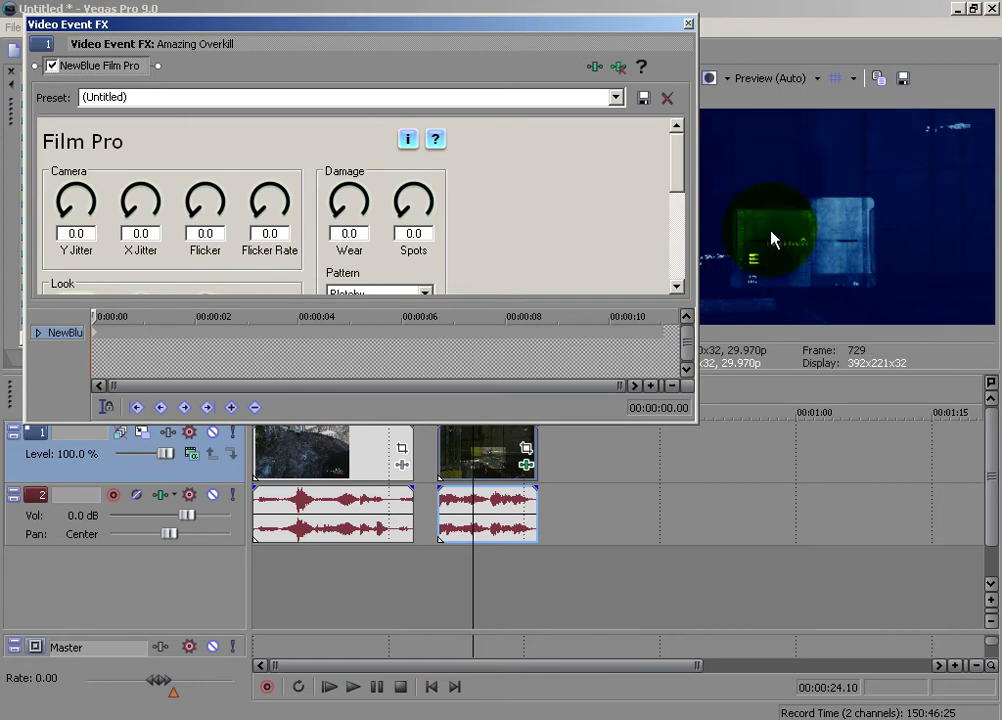
click(143, 338)
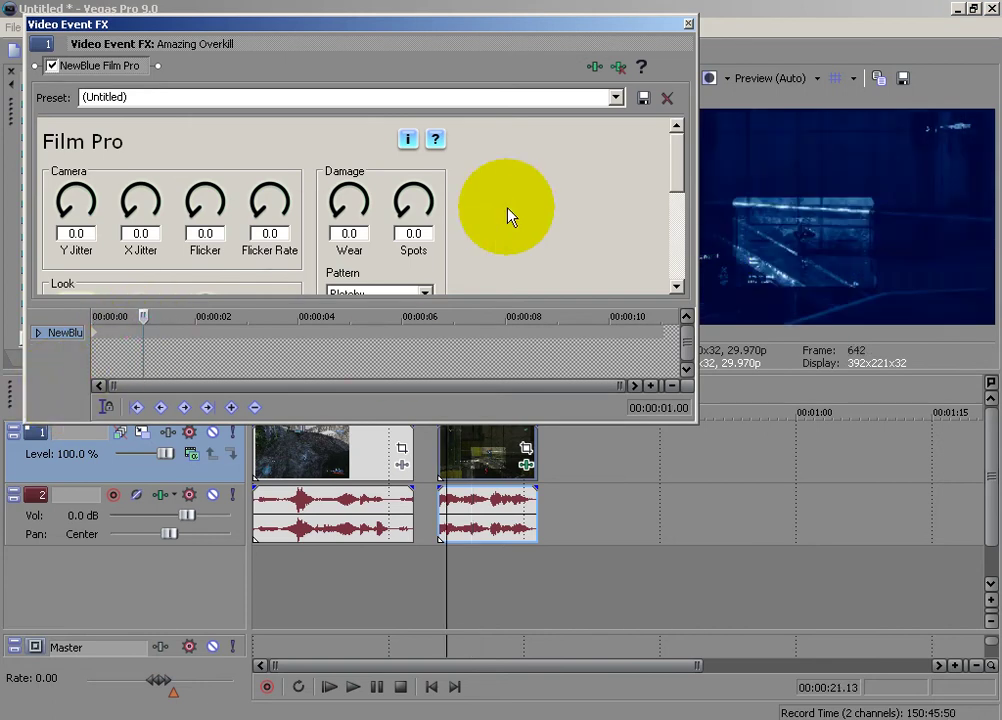
click(614, 96)
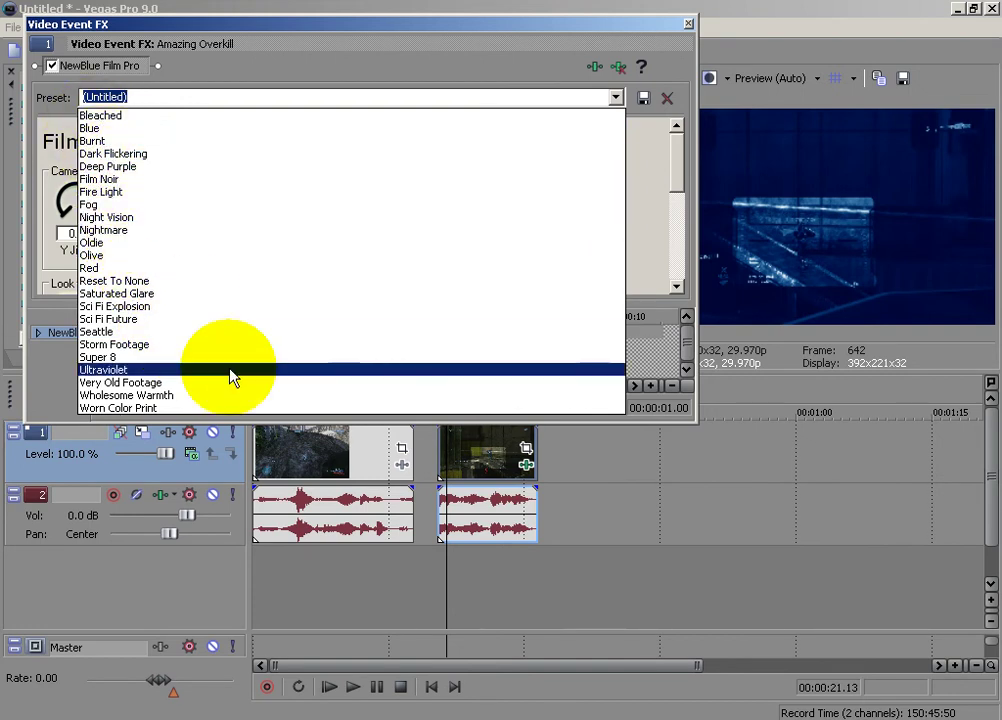
click(636, 180)
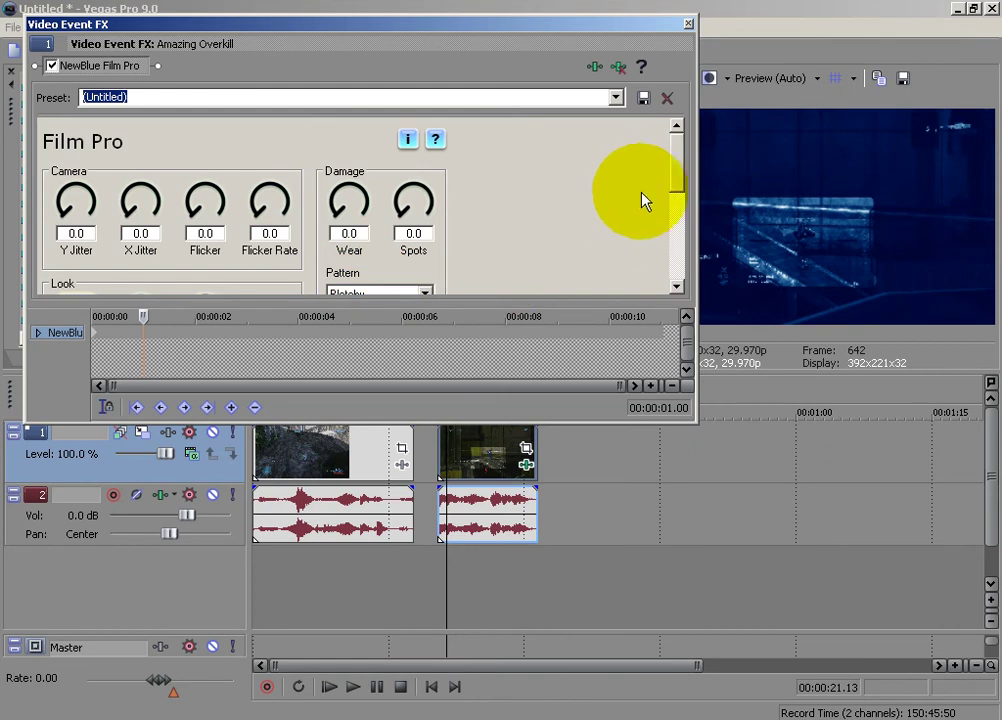
Set the Film Pro effect's Film Gamma and Brightness to 0 in a keyframe at 00:00:01.00.
drag(670, 180, 674, 275)
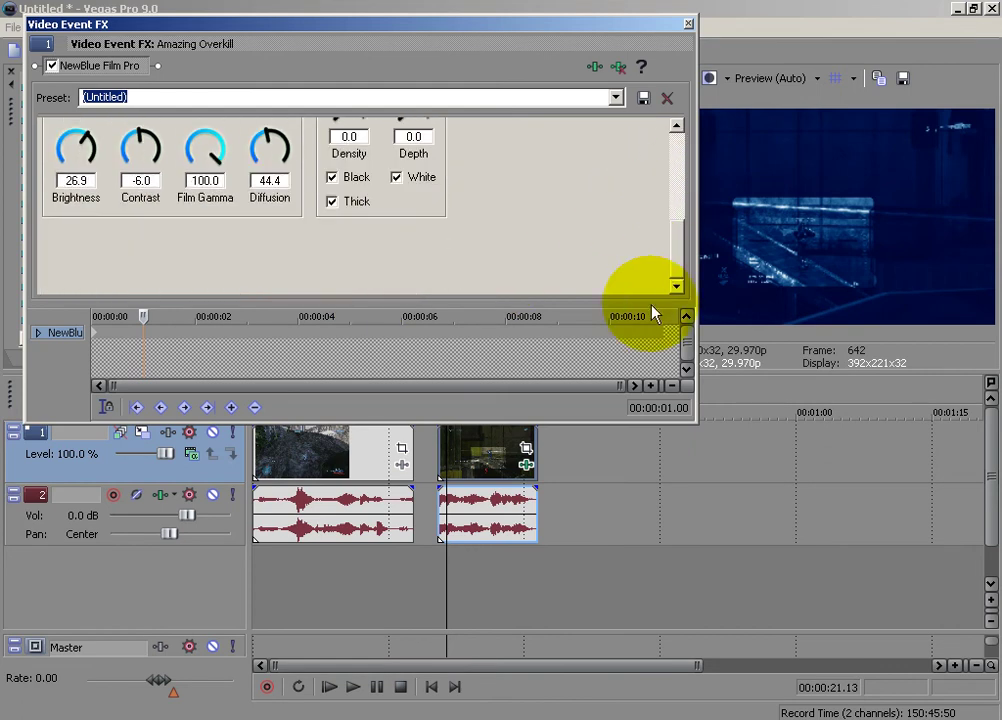
click(616, 97)
drag(431, 320, 662, 235)
drag(233, 175, 212, 180)
text(0)
key(Return)
drag(62, 186, 2, 180)
text(0)
key(Return)
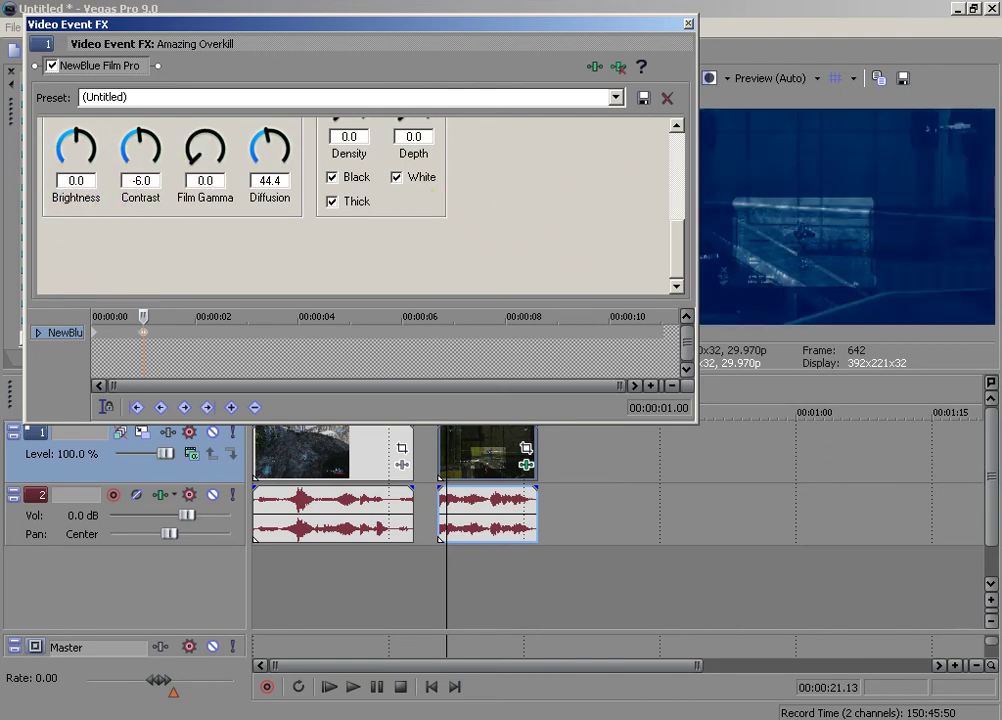
Set the Contrast and Diffusion of the 00:00:01.00 Film Pro keyframe to 0.
click(114, 183)
drag(124, 179, 957, 364)
text(0)
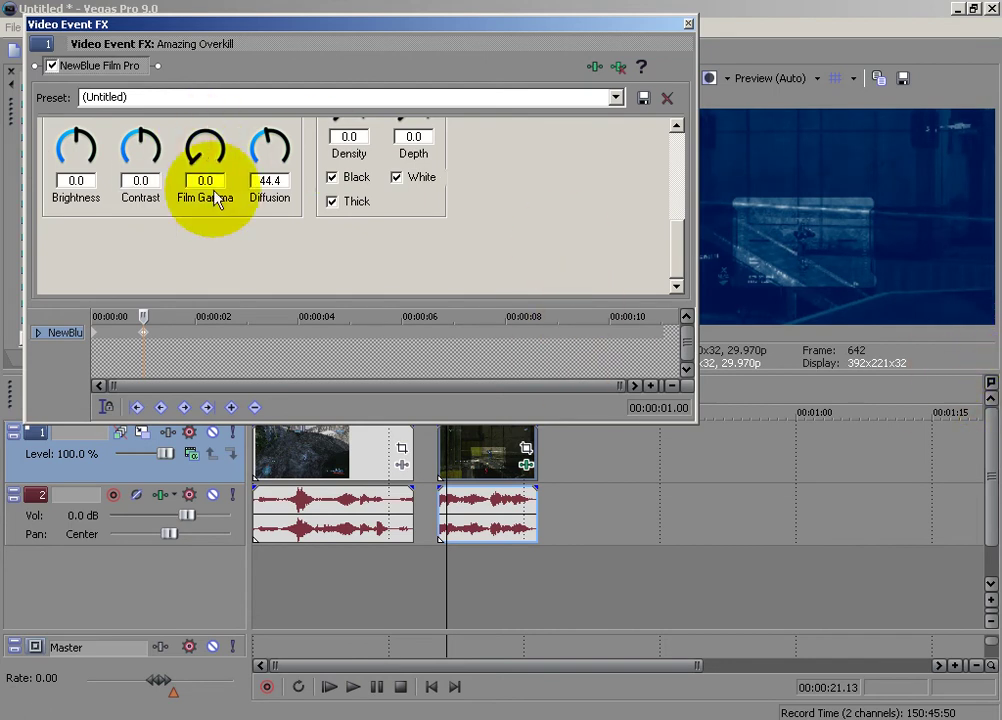
drag(259, 180, 268, 181)
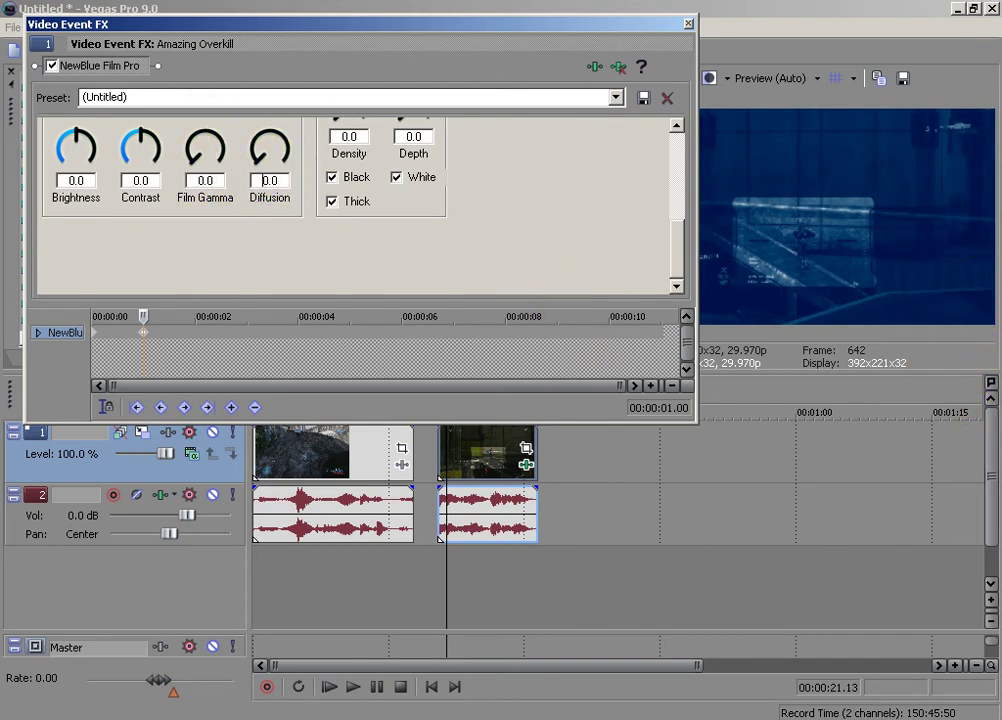
Set the Tint amount and Saturation to 0 in the Film Pro keyframe at 00:00:01.00 and close the effect settings.
click(681, 230)
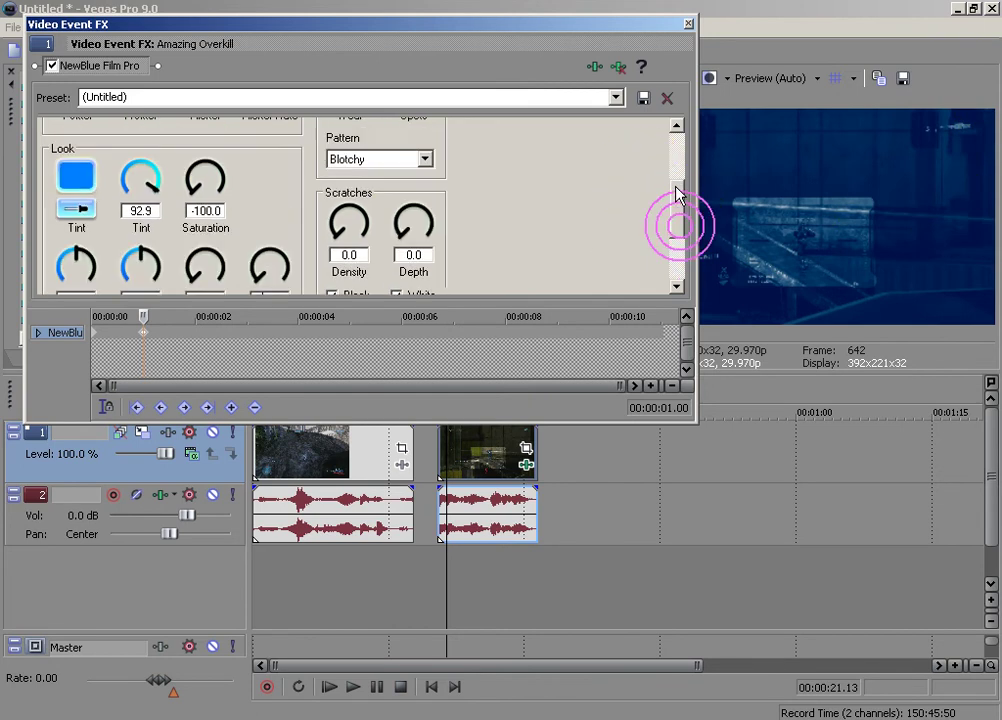
double_click(133, 213)
text(0)
key(Return)
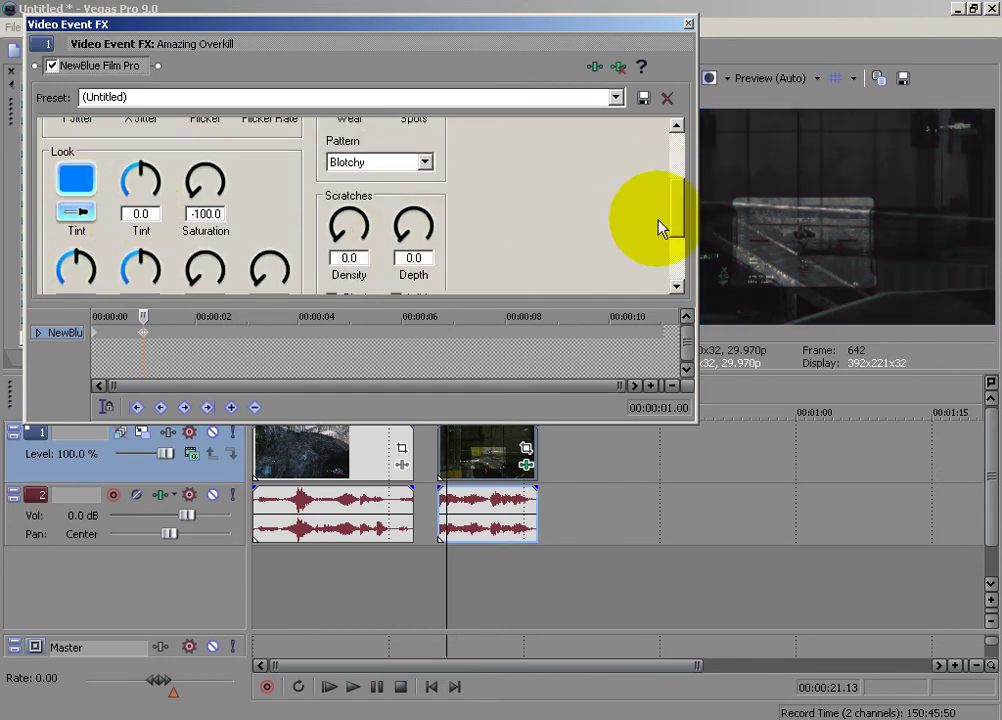
double_click(206, 214)
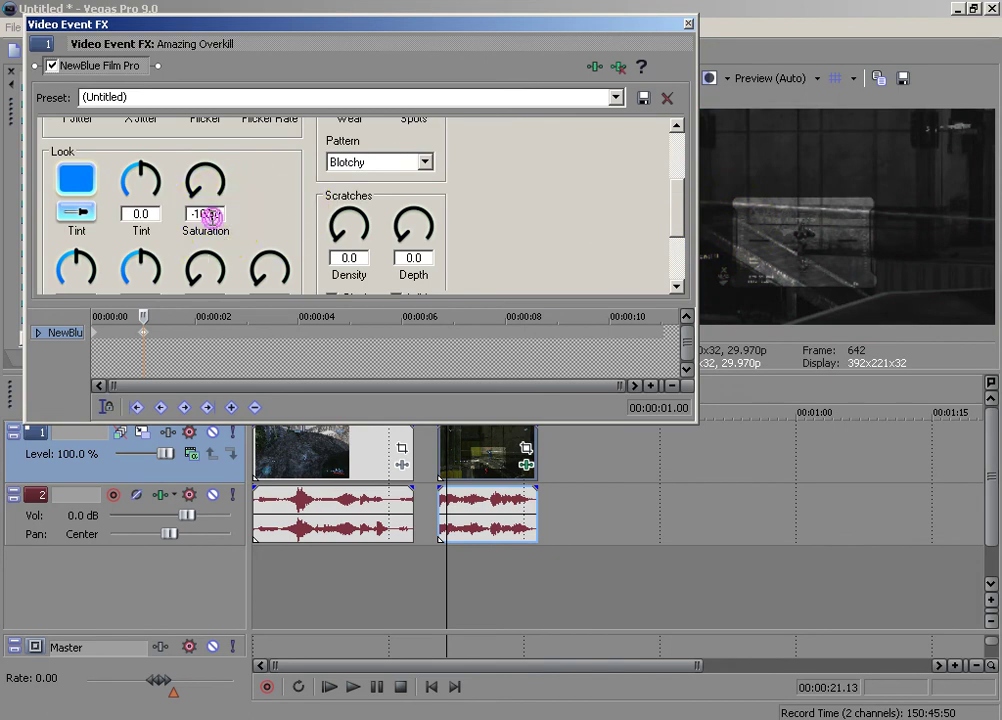
click(212, 215)
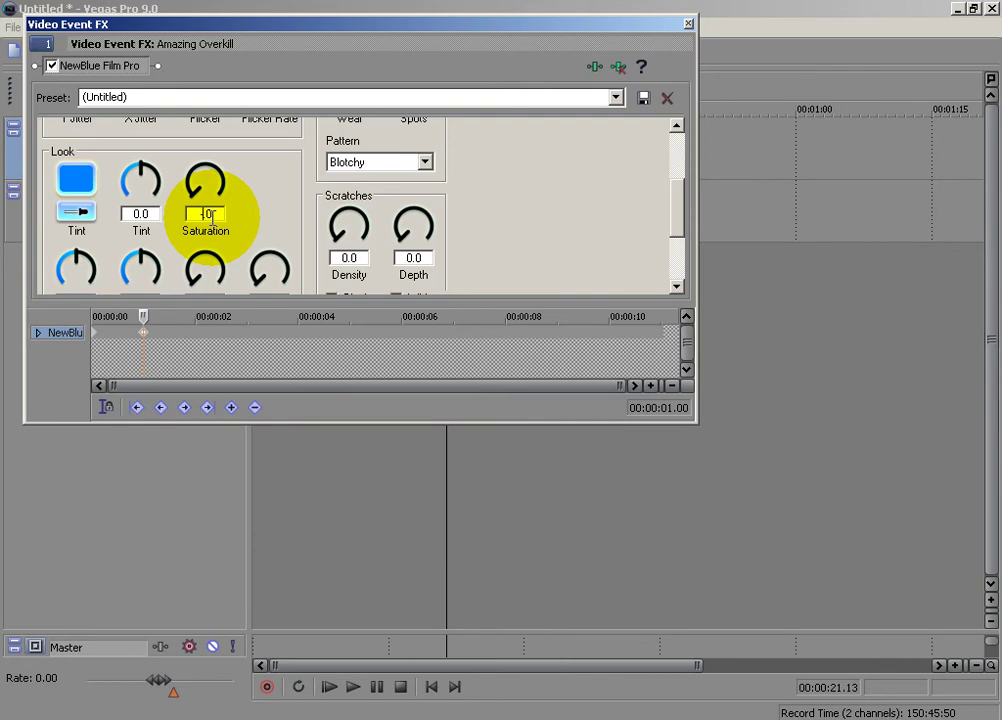
click(688, 23)
Restore the preview area's height and play the second clip from its start to check the blue tint fading out.
scroll(621, 108, up, 2)
drag(633, 62, 625, 370)
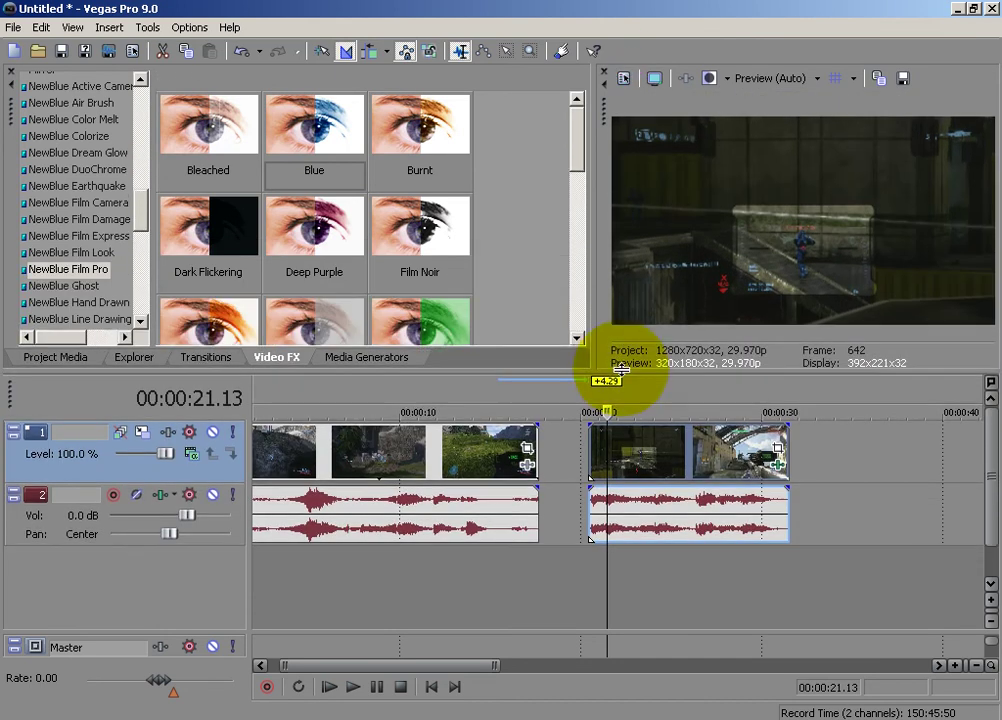
click(588, 451)
click(588, 451)
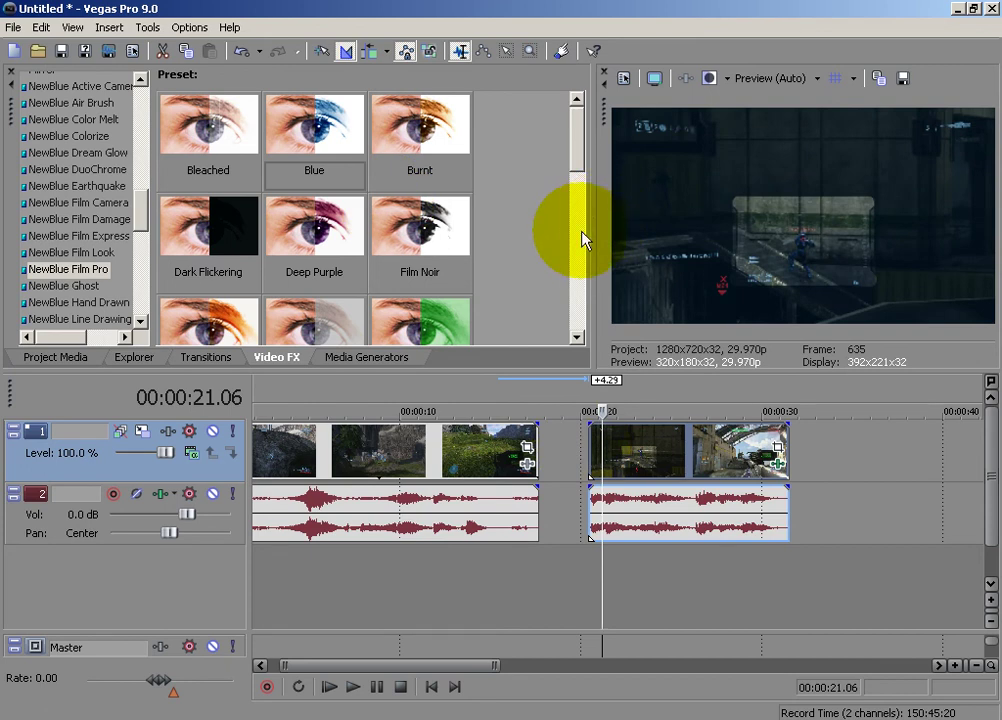
Remove the blue Film Pro effect from the second clip and apply the Film Pro Dark Flickering preset instead.
scroll(565, 248, down, 1)
click(778, 462)
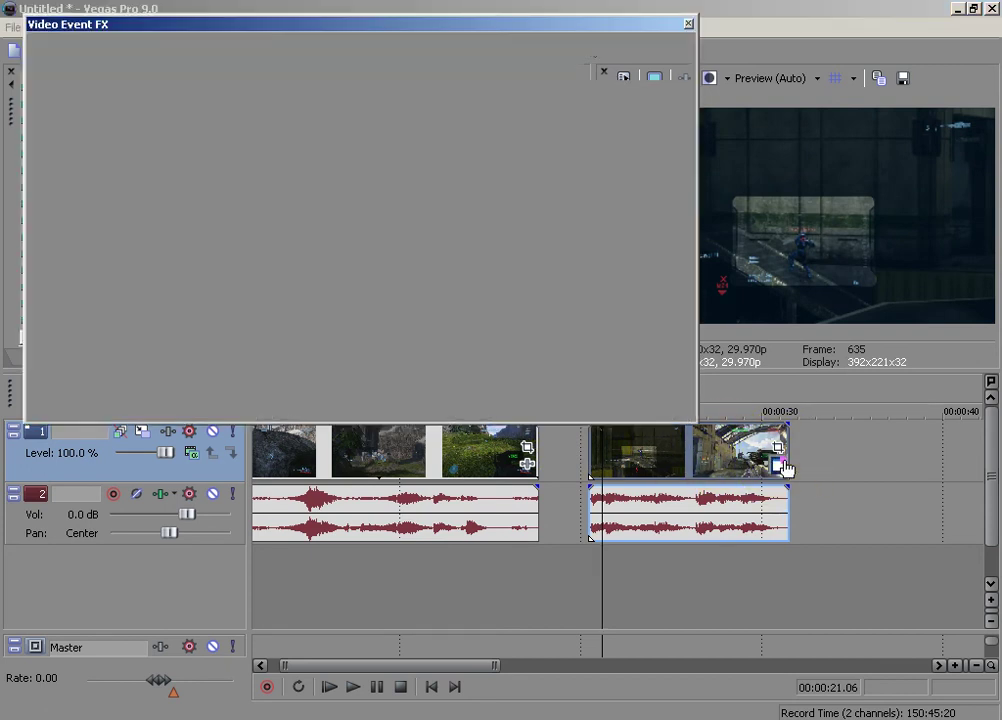
right_click(125, 78)
click(145, 148)
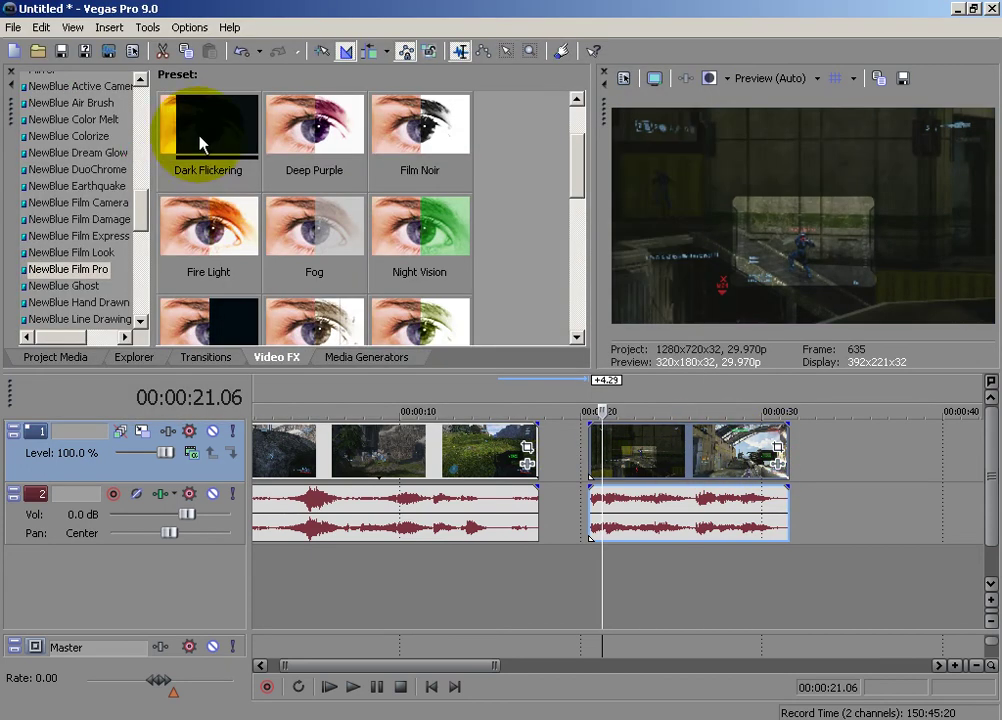
drag(653, 462, 653, 462)
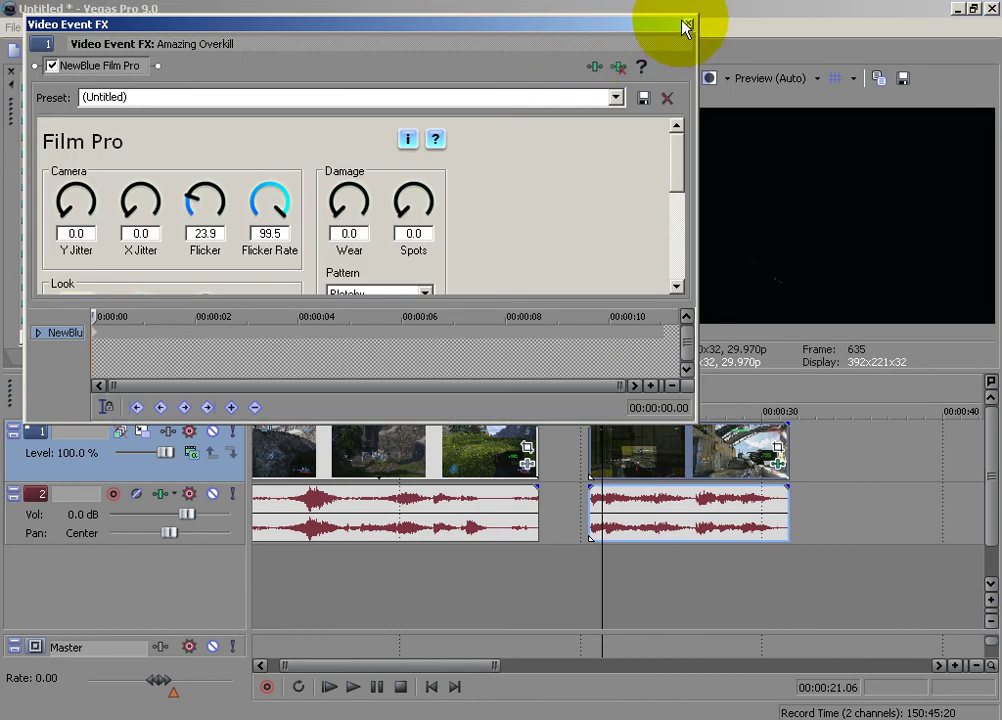
Go to the second clip's beginning and raise the Film Pro Flicker to 100.
click(586, 474)
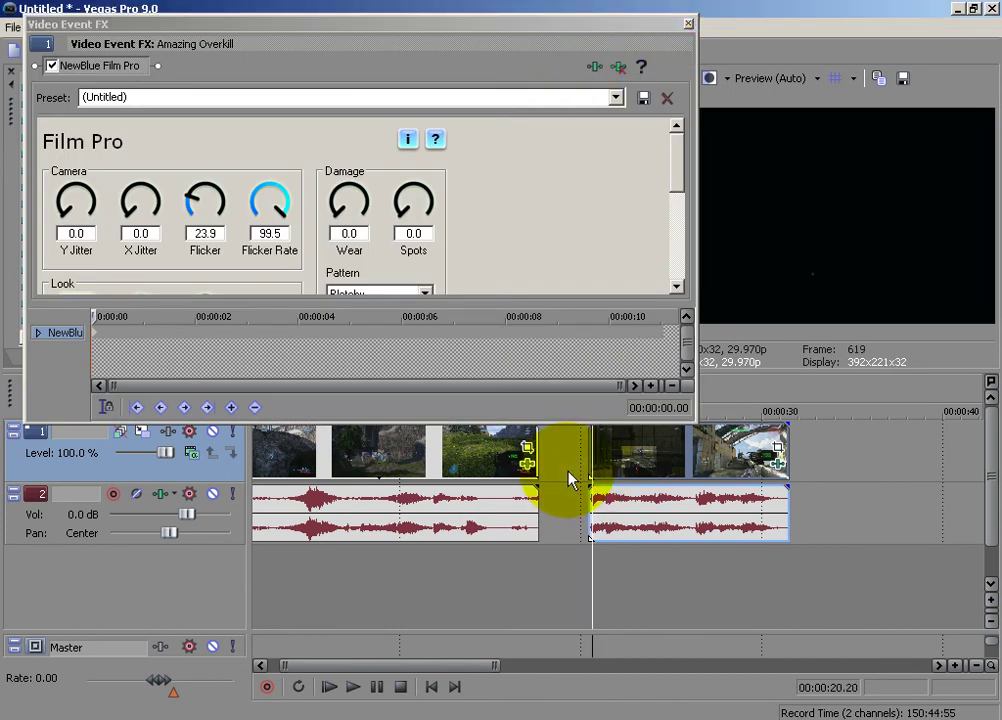
click(193, 200)
drag(220, 170, 365, 4)
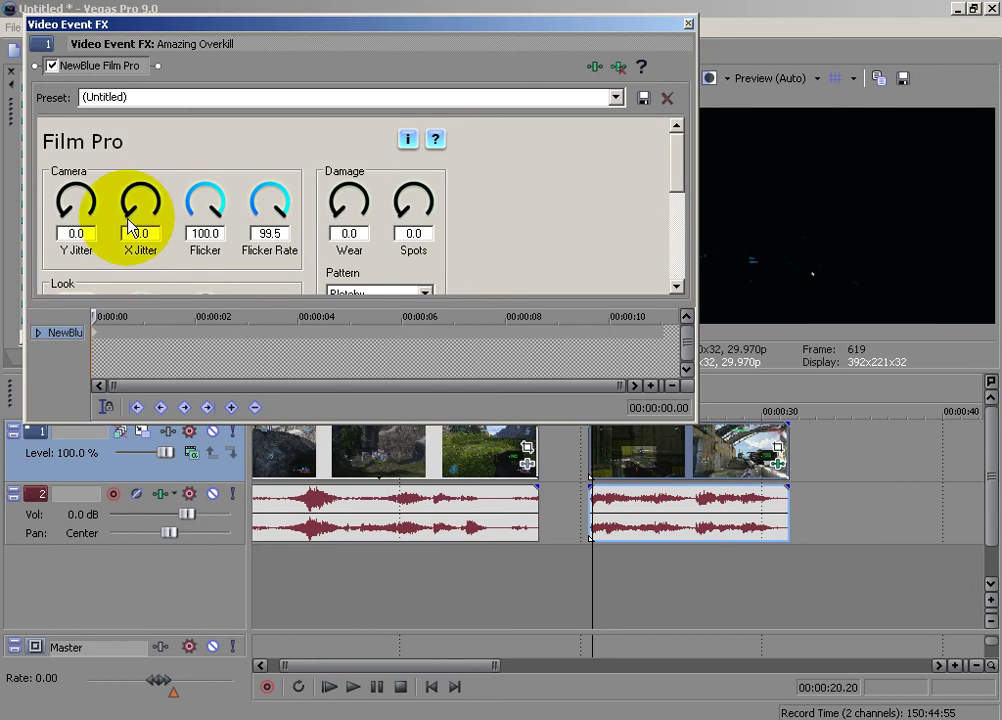
Raise the Film Pro Brightness to about -2.9, close the effect settings and play the second clip's beginning.
drag(670, 183, 660, 257)
click(64, 224)
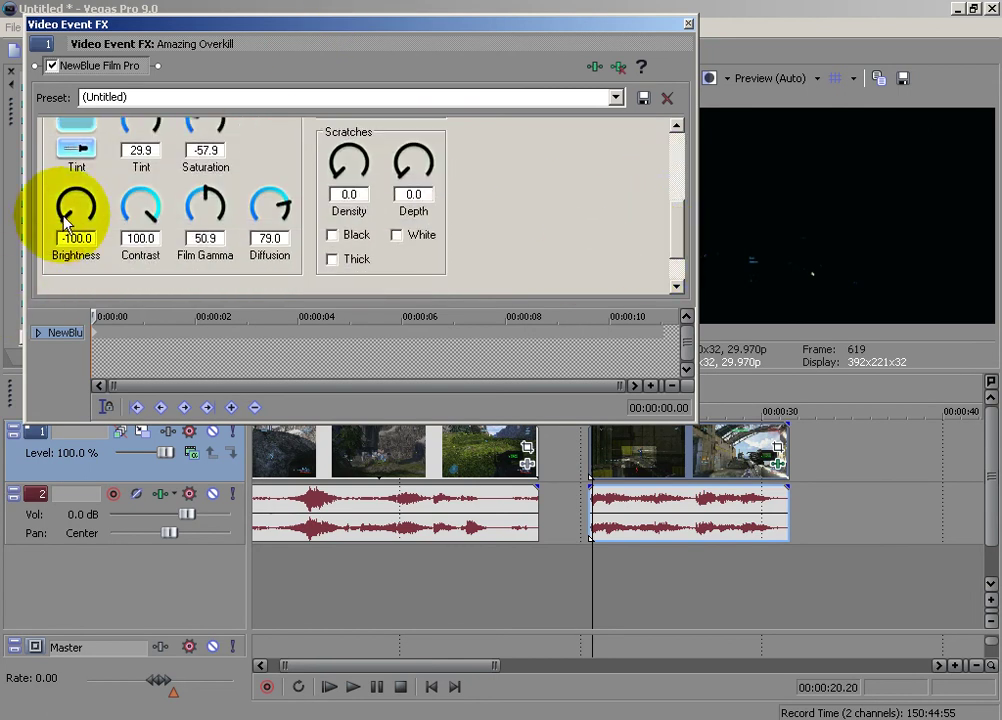
drag(64, 224, 82, 130)
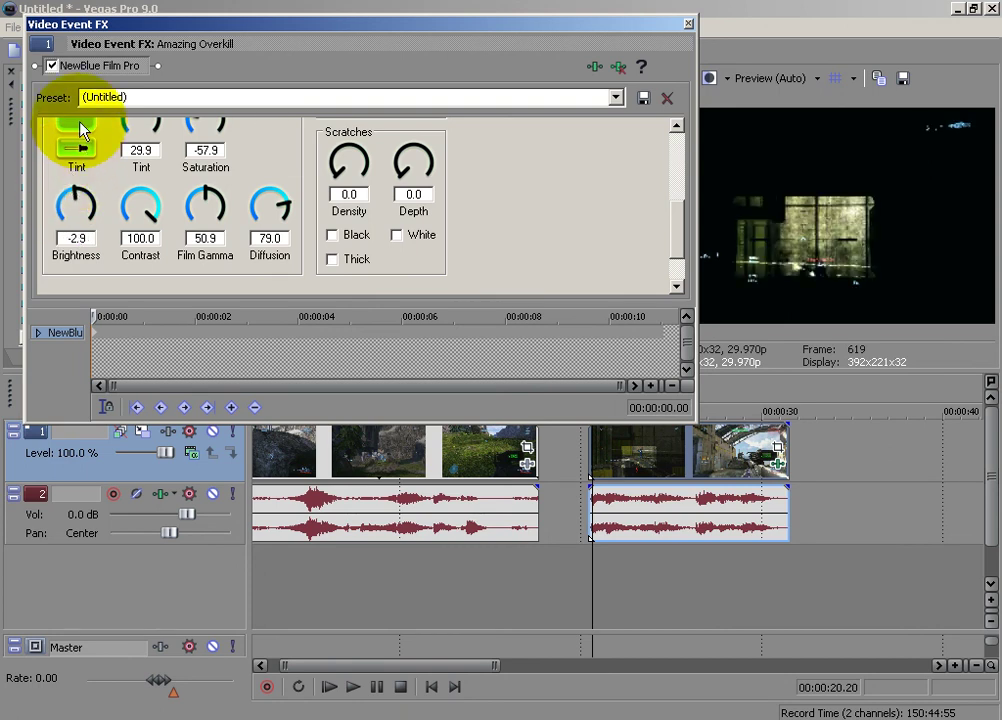
click(688, 23)
click(597, 417)
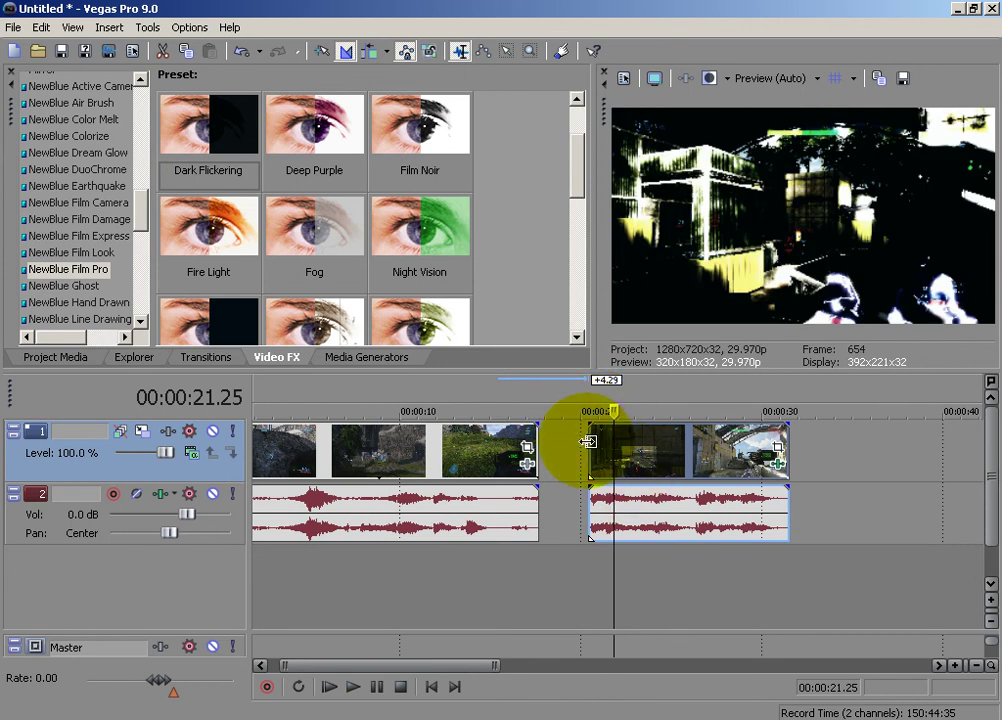
Go to the second clip's beginning and remove the Film Pro effect with the Dark Flickering preset from that clip.
click(586, 441)
click(776, 463)
right_click(120, 66)
click(165, 139)
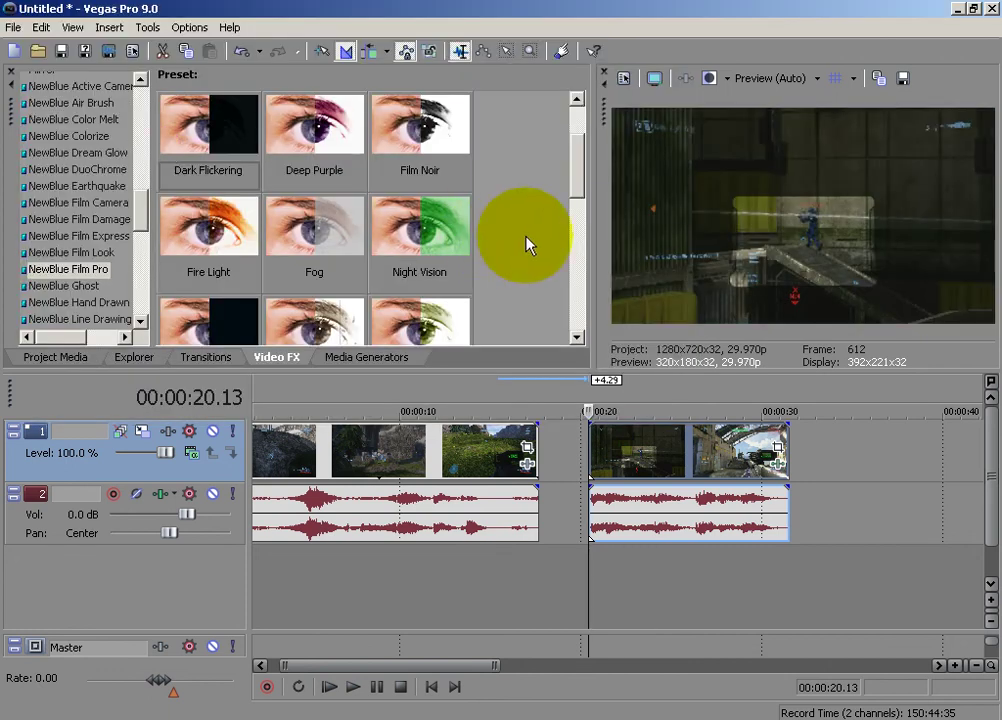
Try the Film Pro Ultraviolet preset on the second clip, and remove the effect again.
scroll(512, 245, down, 3)
drag(418, 292, 605, 442)
right_click(120, 67)
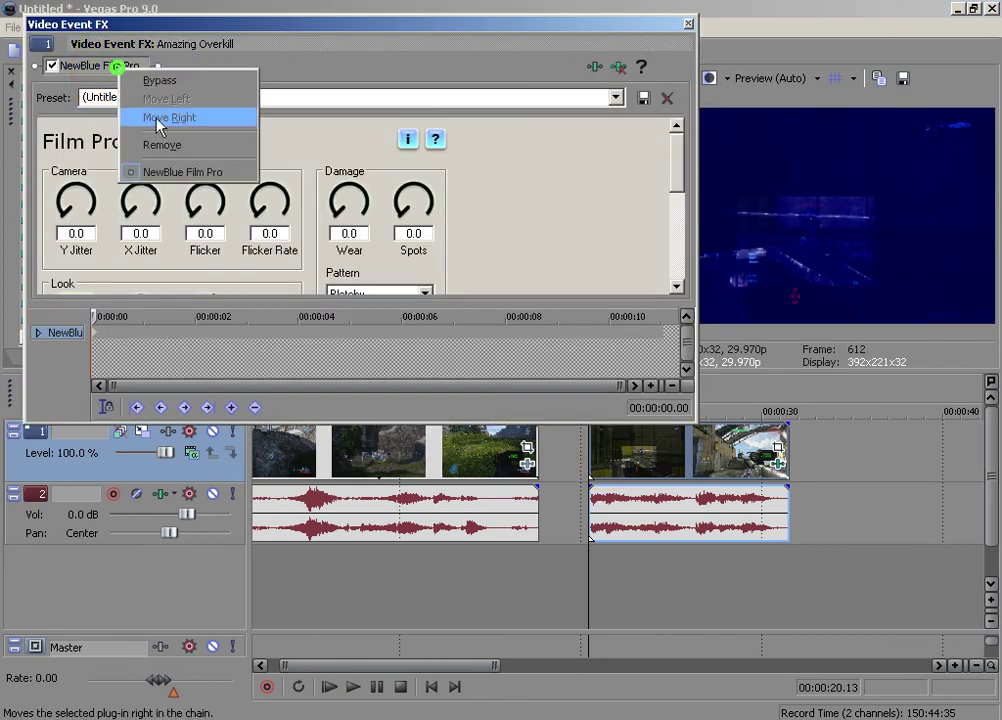
click(162, 145)
click(168, 142)
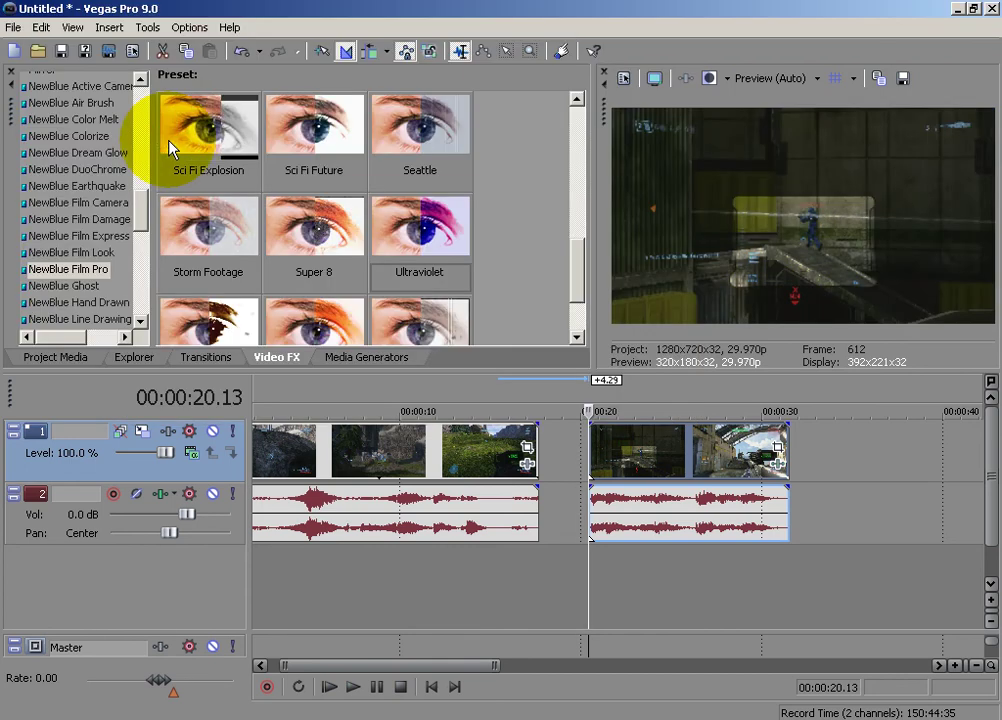
Look through the remaining Film Pro presets and those of NewBlue Film Look, Active Camera and Color Melt.
click(526, 291)
scroll(520, 295, down, 2)
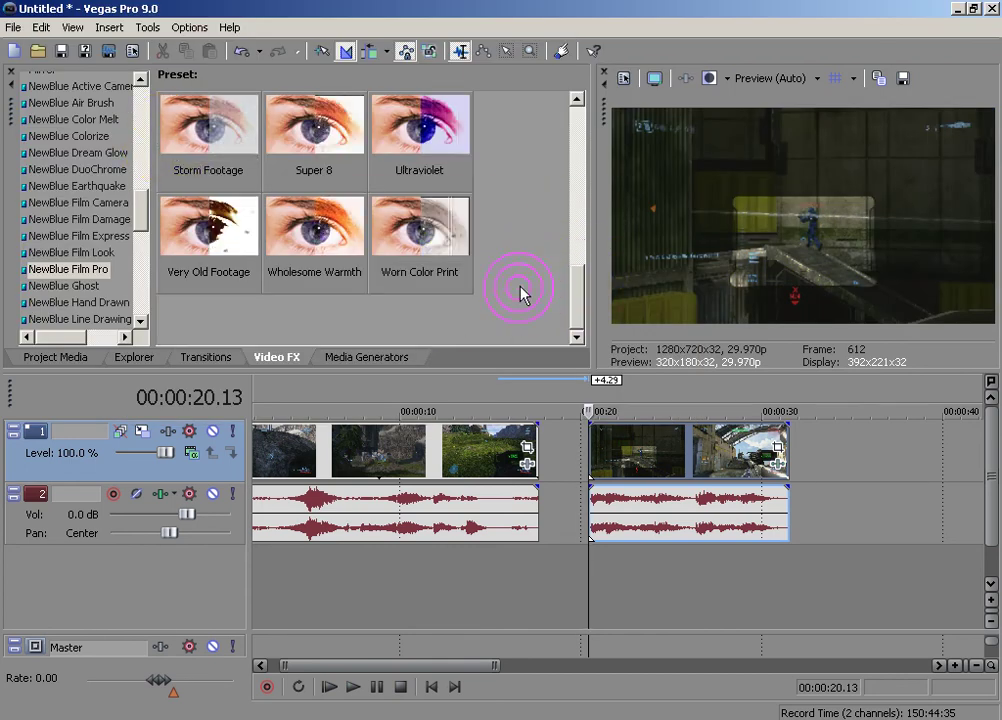
click(76, 254)
scroll(82, 245, down, 2)
scroll(70, 228, up, 5)
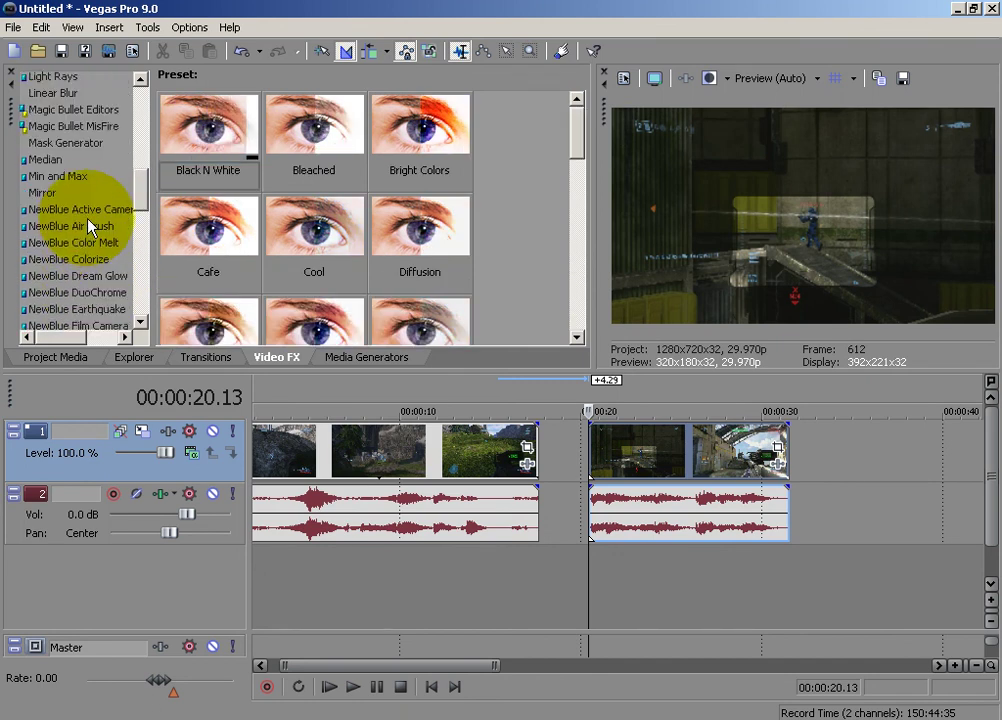
click(75, 209)
click(97, 243)
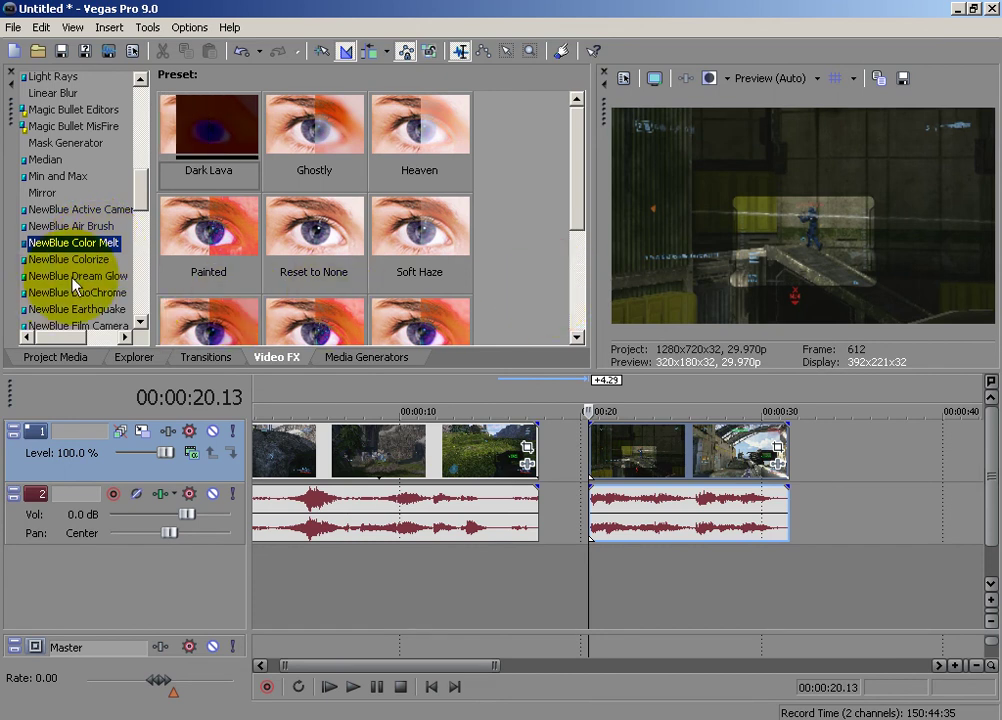
click(484, 273)
scroll(486, 270, down, 3)
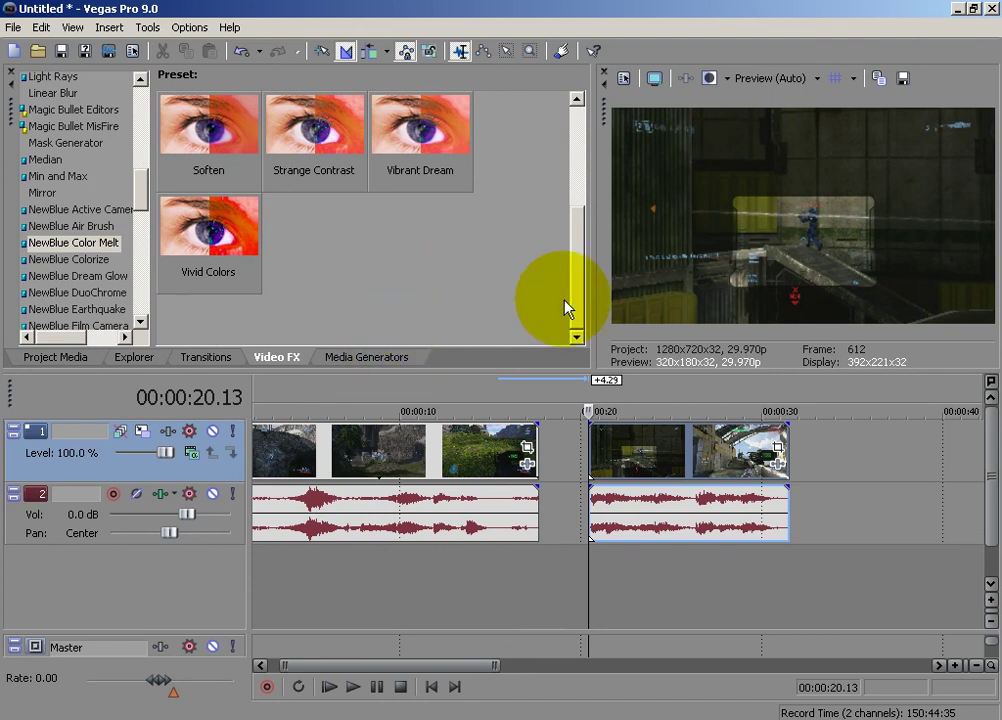
Overlap the second clip with the first clip's end by about 1.11, and apply the Film Pro Blue preset to the first clip.
drag(620, 474, 548, 470)
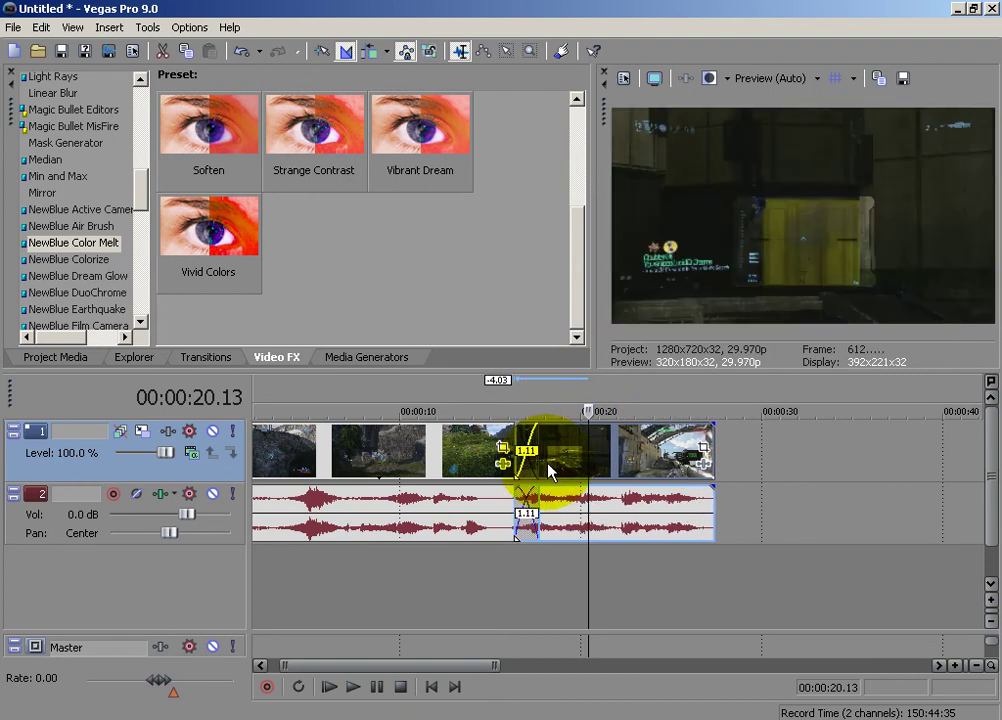
click(63, 276)
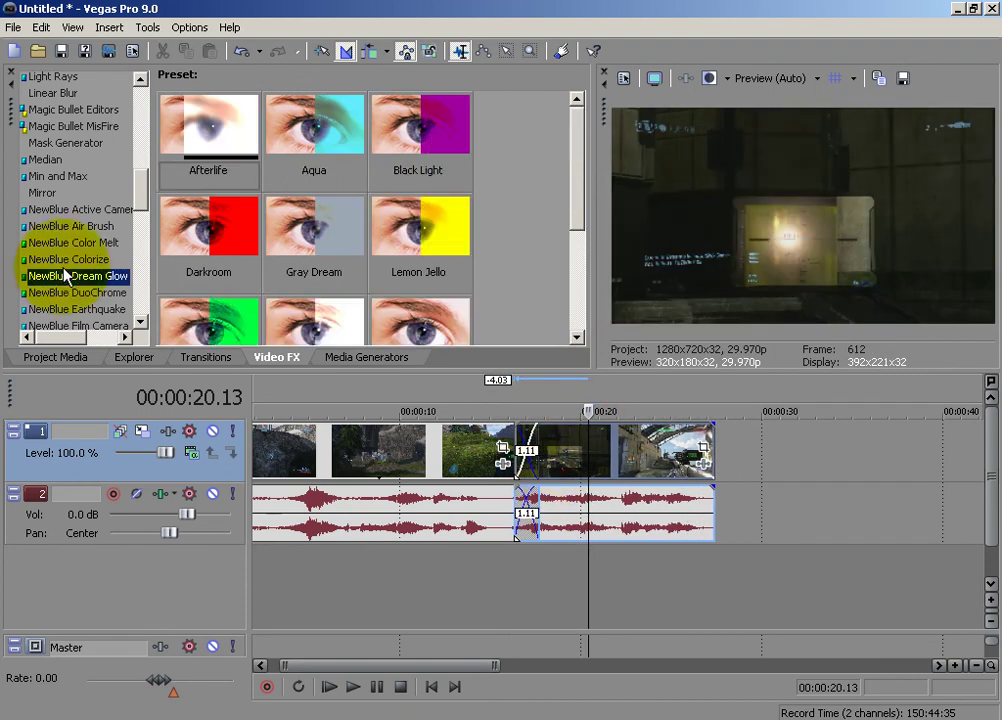
click(63, 266)
click(69, 280)
click(75, 299)
scroll(75, 300, down, 3)
click(75, 219)
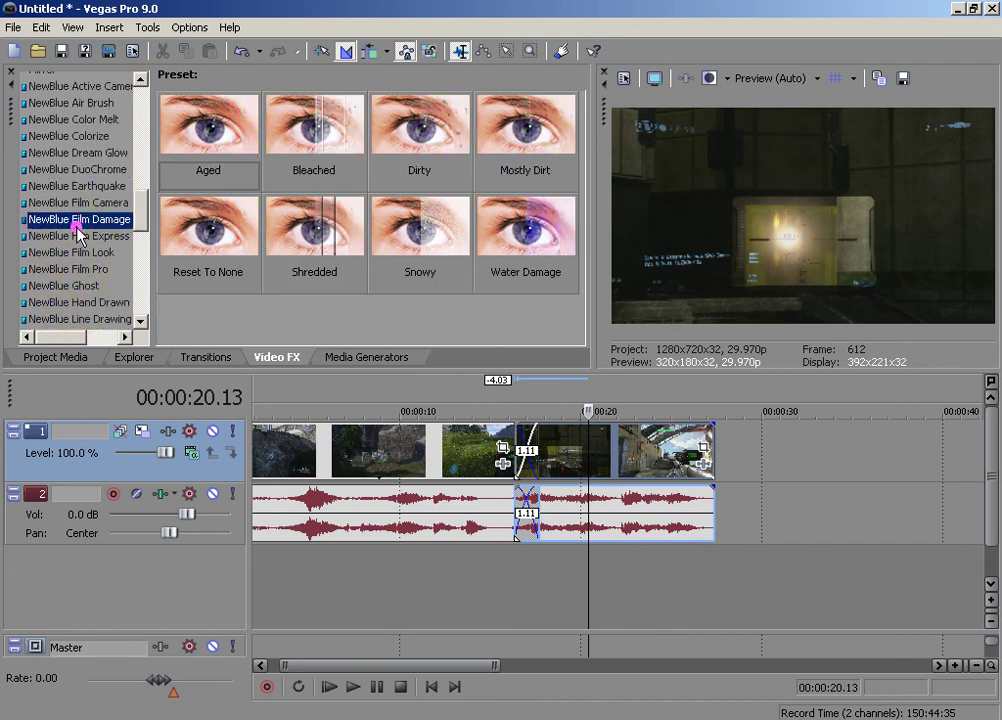
click(82, 268)
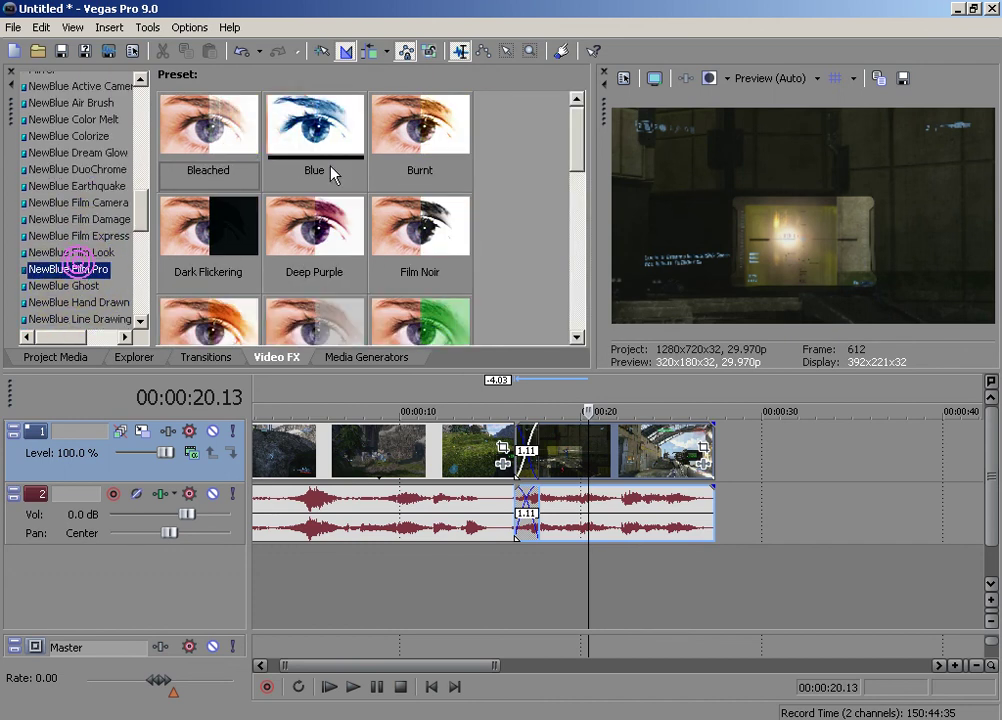
drag(262, 118, 480, 462)
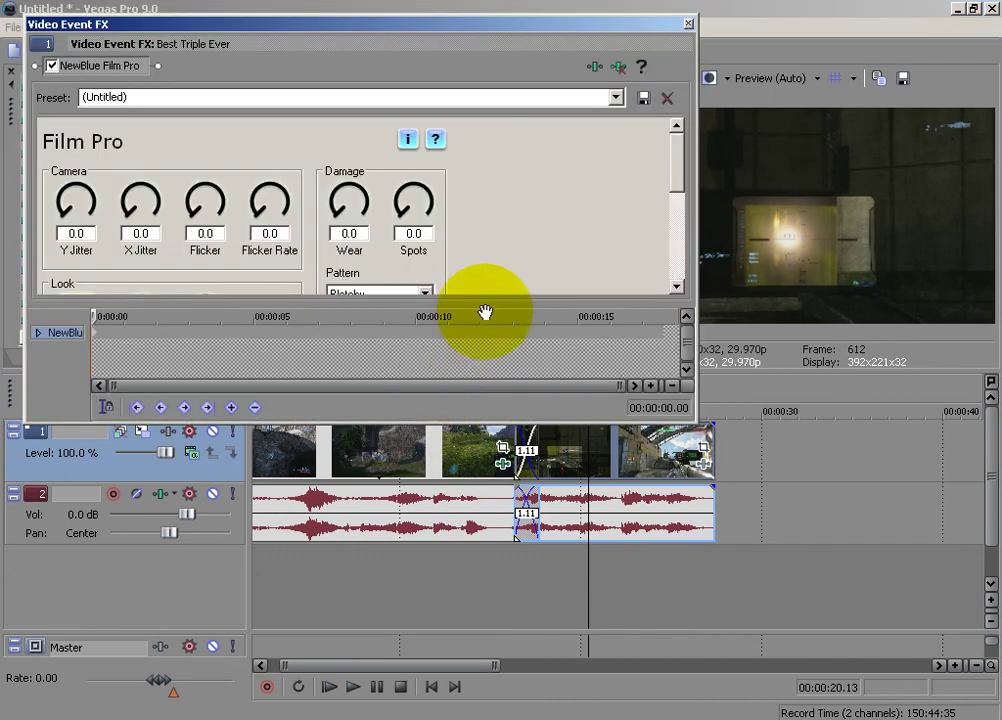
Add a Film Pro keyframe at 00:00:16.11 in the first clip, where the crossfade begins, with the Reset To None preset.
click(582, 333)
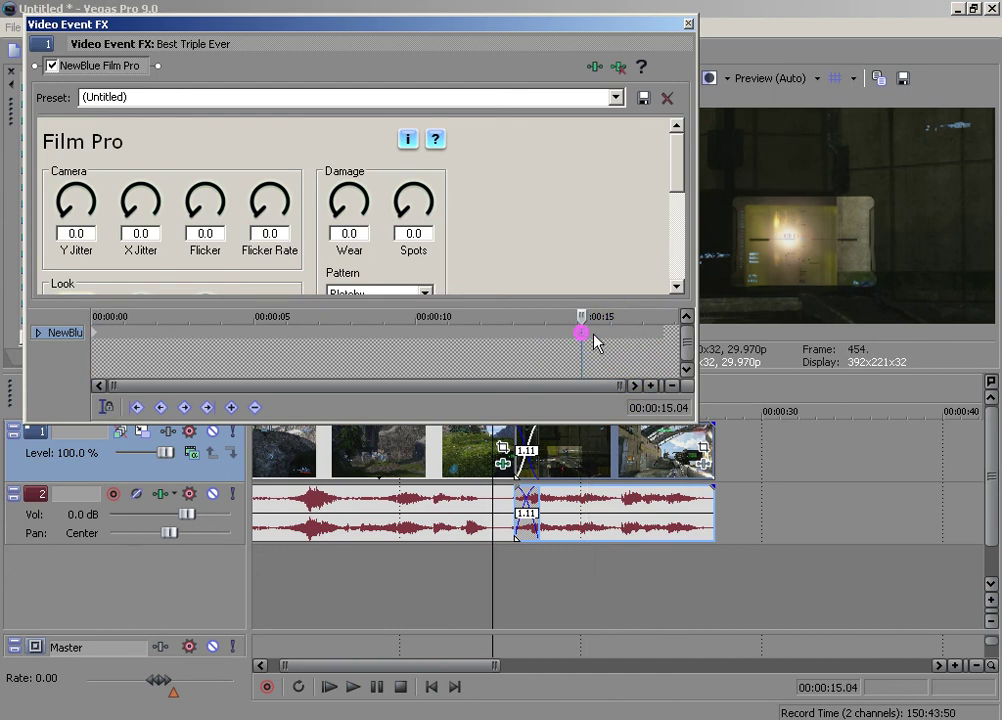
click(626, 337)
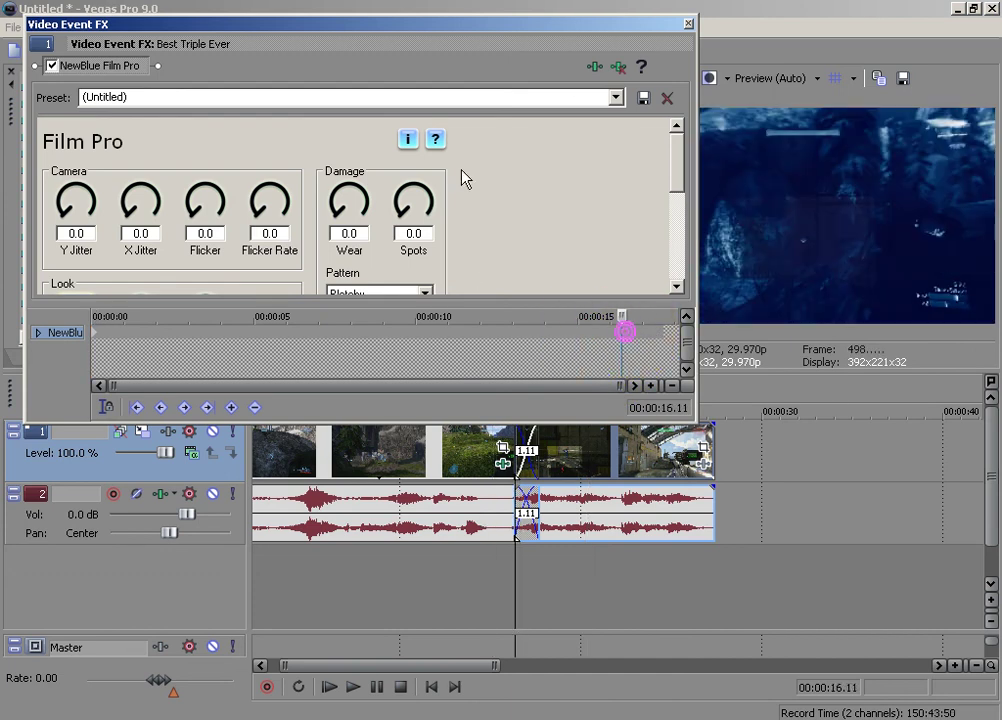
click(616, 97)
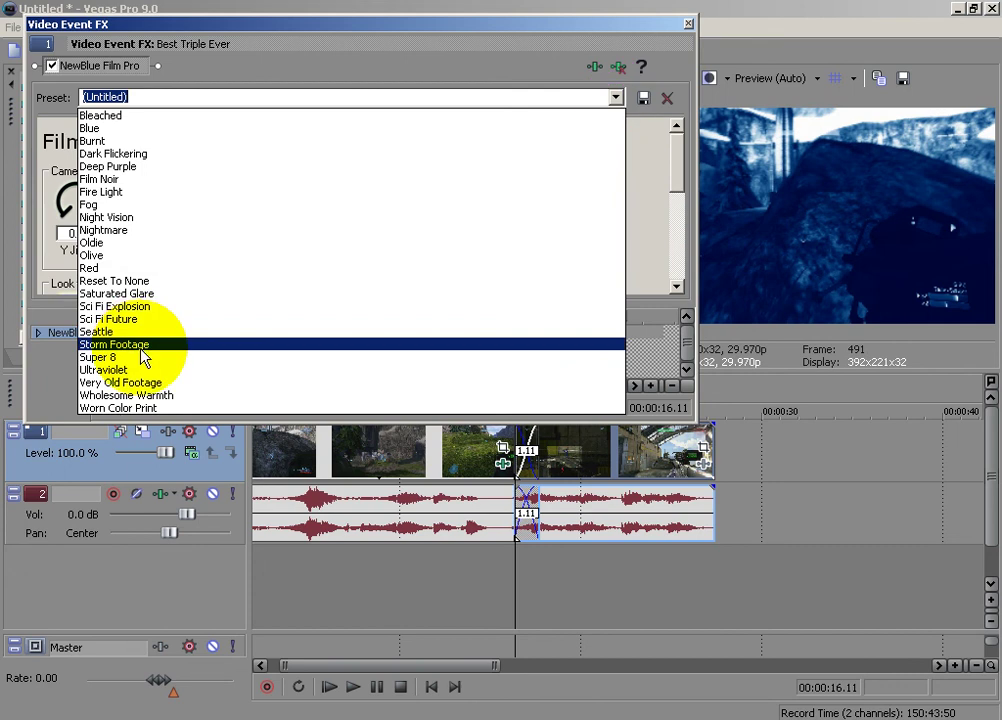
click(651, 236)
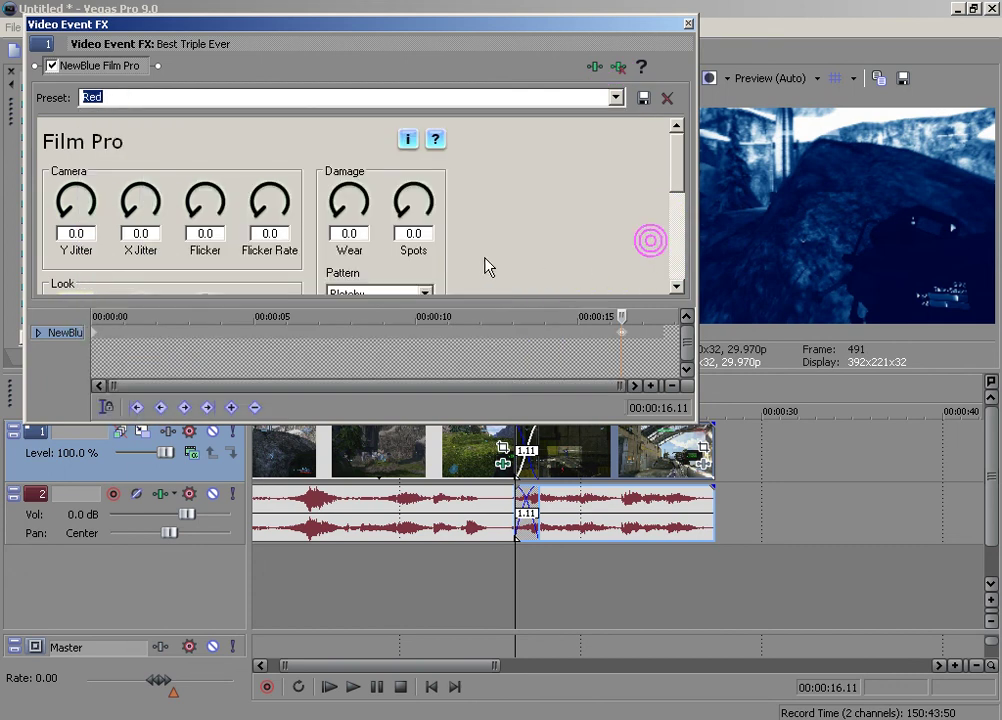
scroll(503, 246, down, 3)
scroll(616, 216, up, 3)
scroll(616, 216, down, 1)
click(614, 97)
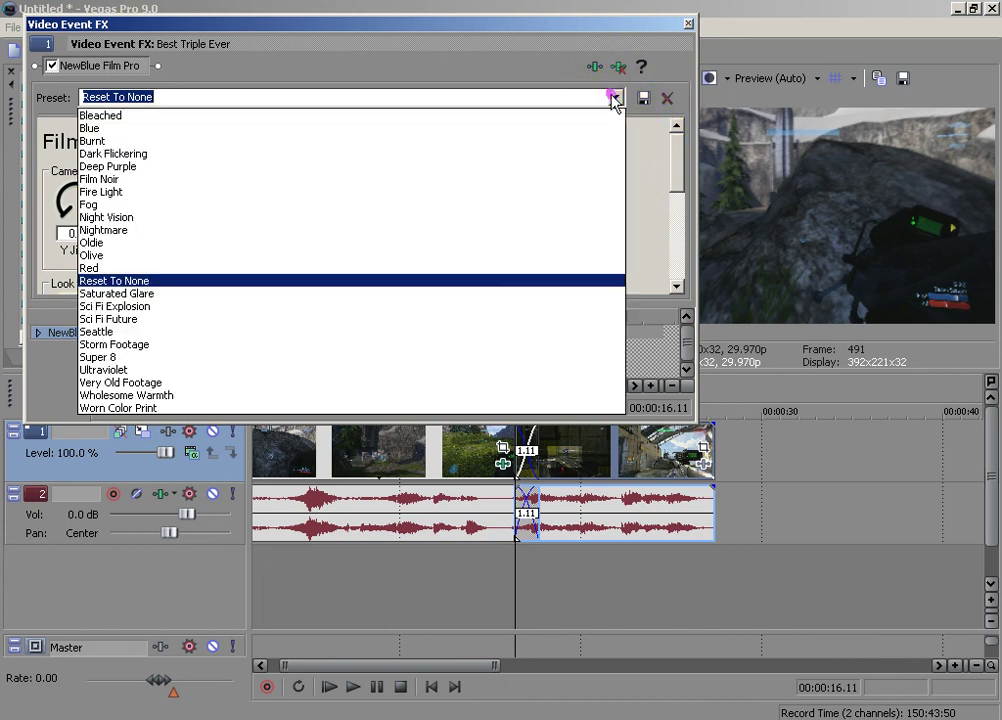
click(614, 97)
Add a Film Pro keyframe with the Blue preset at 00:00:17.16 in the first clip and close the effect settings.
click(658, 328)
click(614, 97)
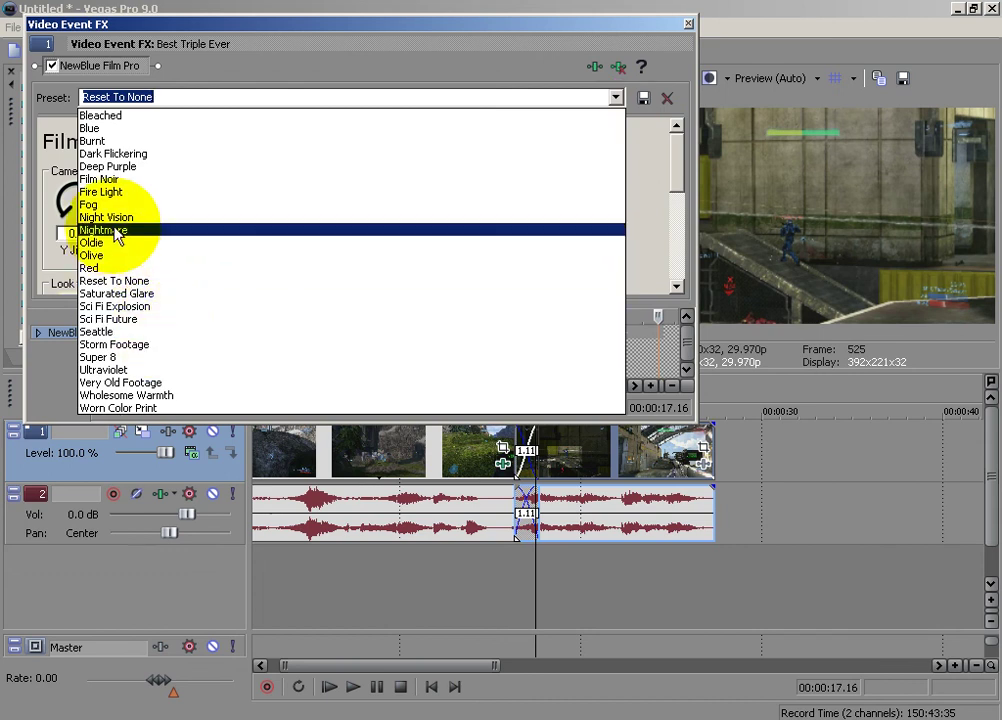
click(114, 130)
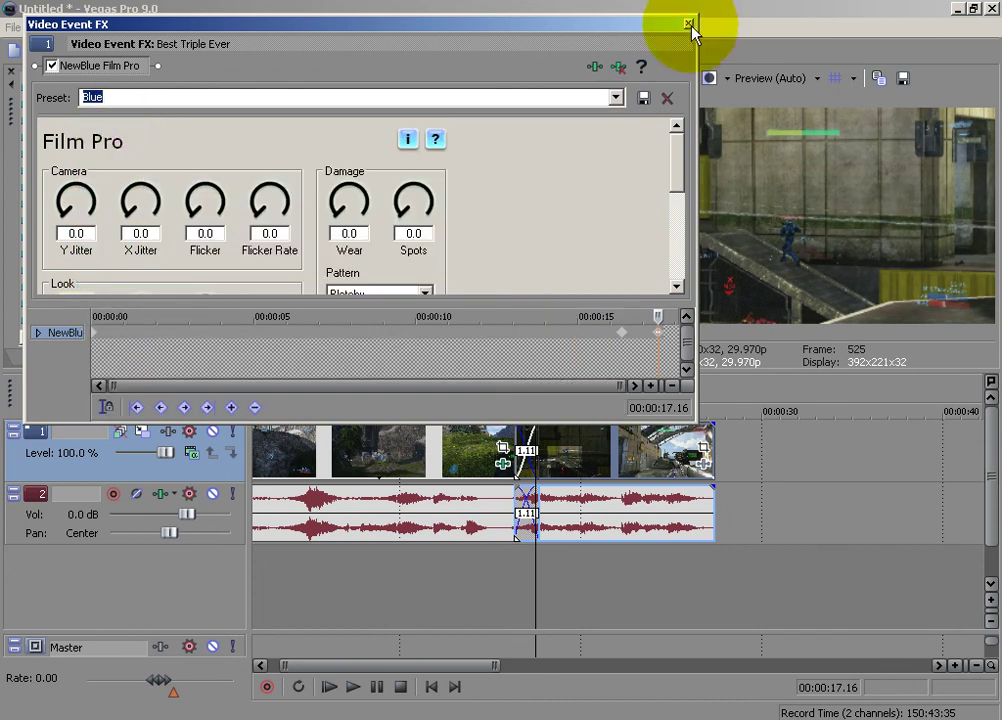
click(688, 23)
Apply the Film Pro Blue preset to the second clip with a Reset To None keyframe at 00:00:01.09, and review the crossfade.
drag(290, 125, 585, 465)
click(138, 334)
drag(138, 337, 158, 330)
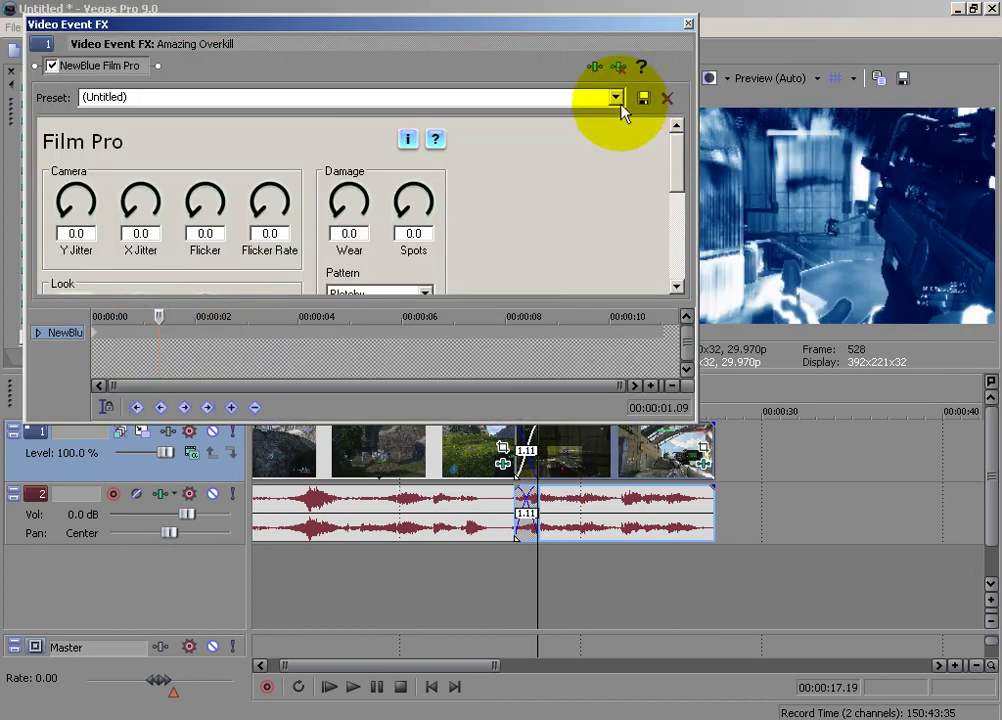
click(615, 97)
click(291, 280)
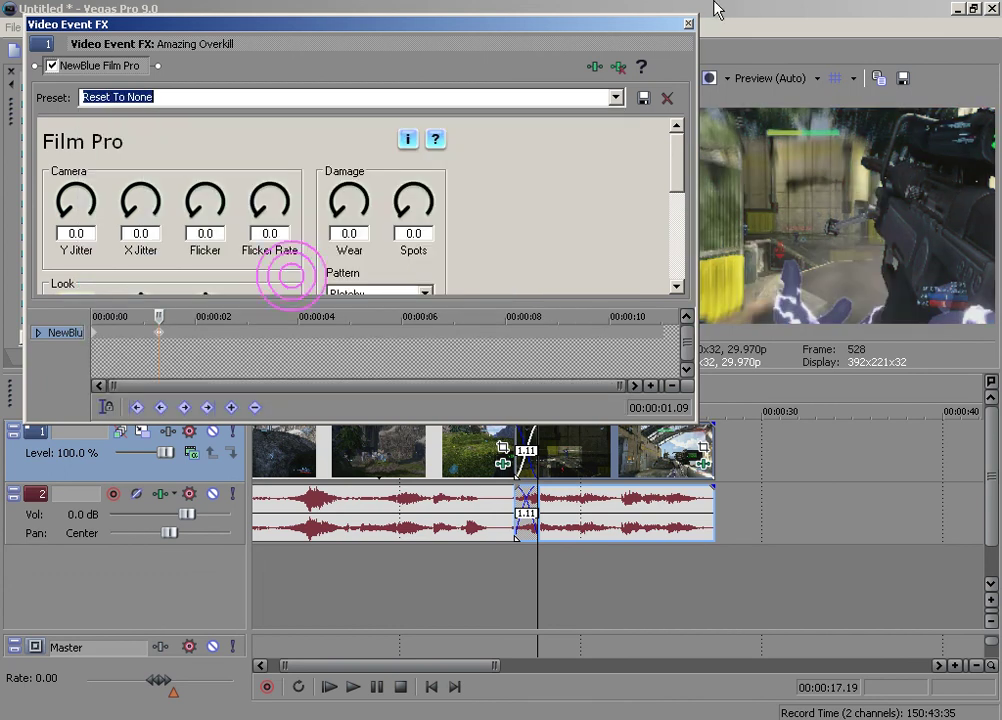
click(688, 22)
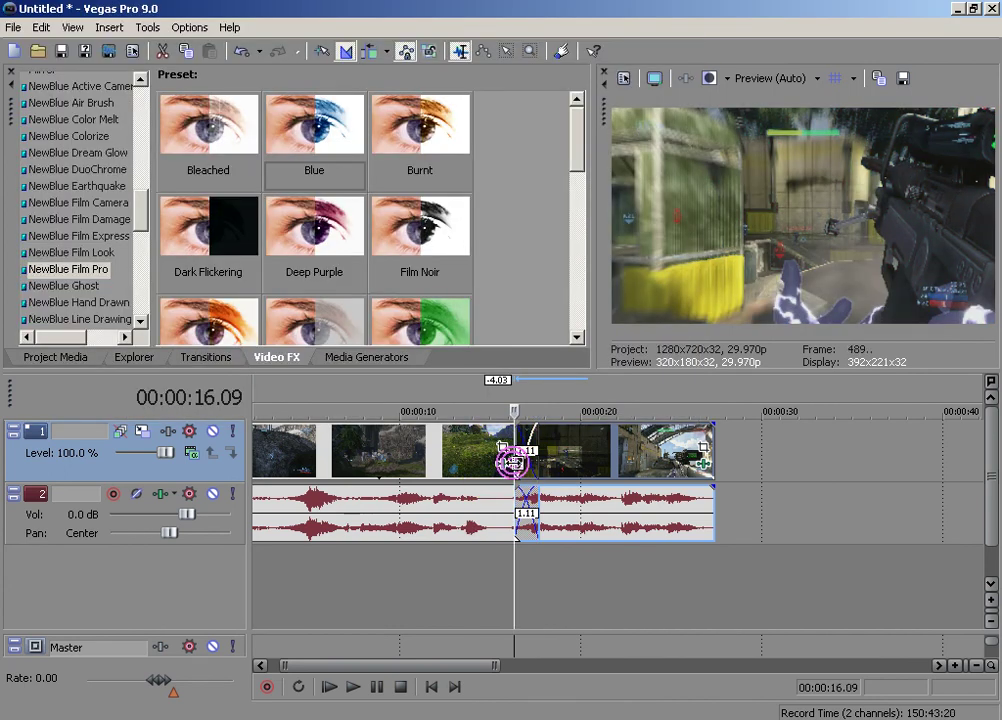
drag(511, 460, 535, 462)
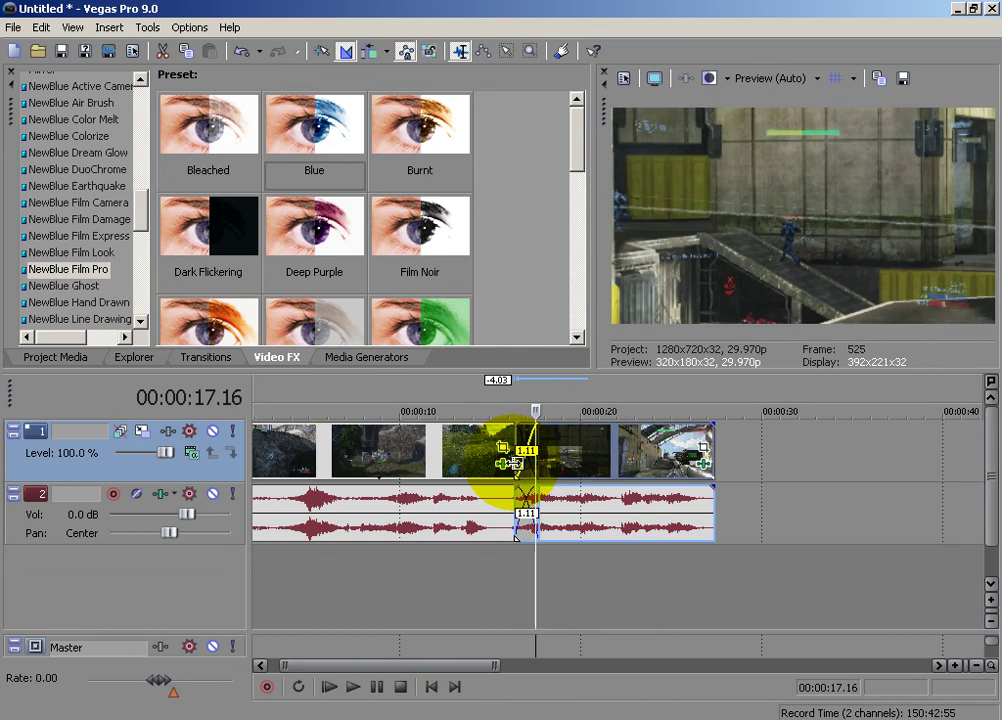
Look through the remaining Film Pro presets, the Film Express presets and the list of other NewBlue video effects.
click(492, 219)
scroll(492, 219, down, 5)
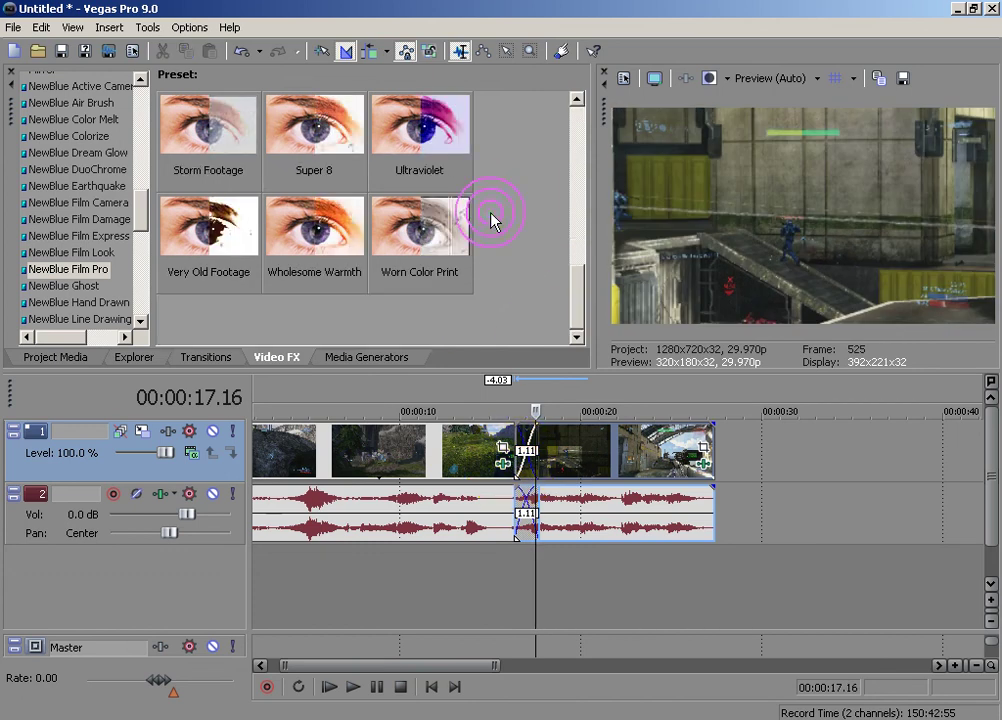
click(115, 245)
scroll(115, 244, down, 9)
scroll(60, 228, up, 10)
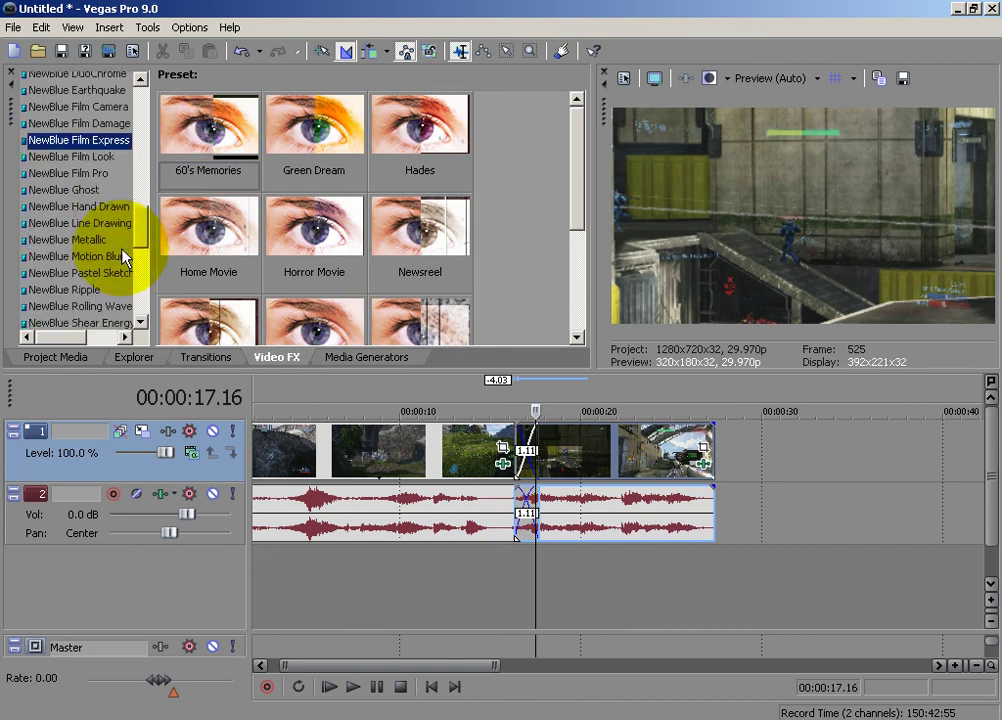
scroll(67, 226, down, 4)
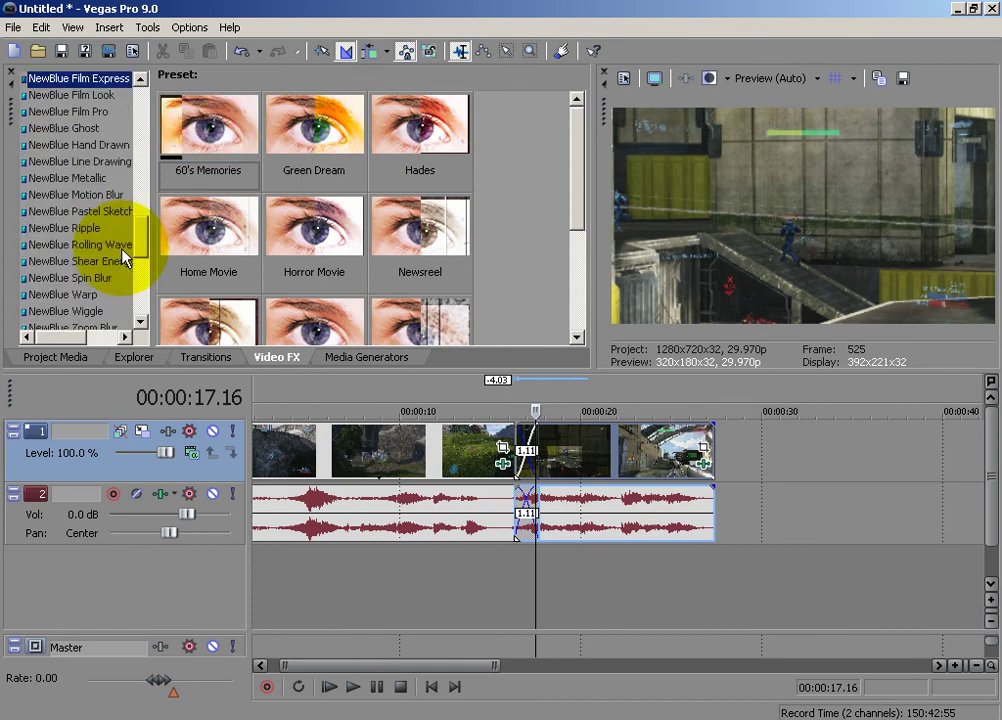
scroll(124, 256, down, 1)
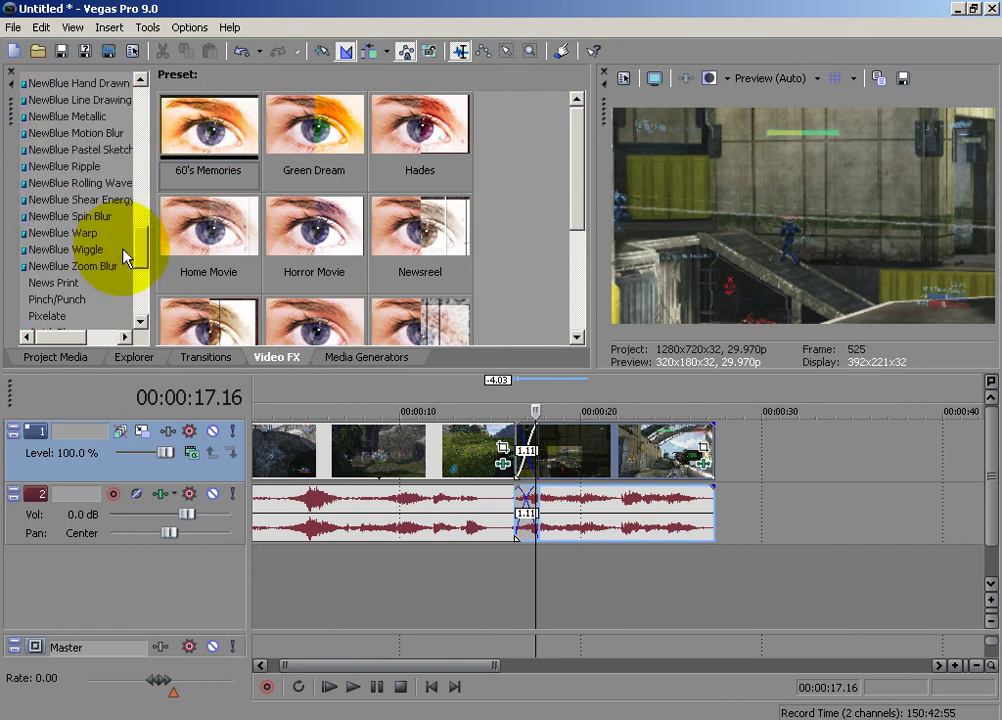